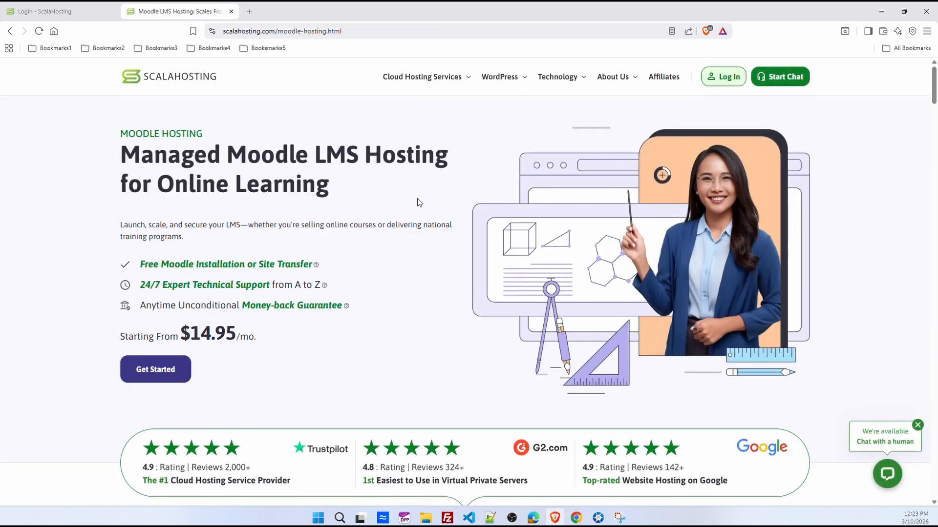
Scroll through the ScalaHosting Moodle Hosting plan pricing to compare plans.
{"action": "scroll", "coordinate": [417, 199], "scroll_direction": "down", "scroll_amount": 5}
{"action": "scroll", "coordinate": [419, 195], "scroll_direction": "down", "scroll_amount": 7}
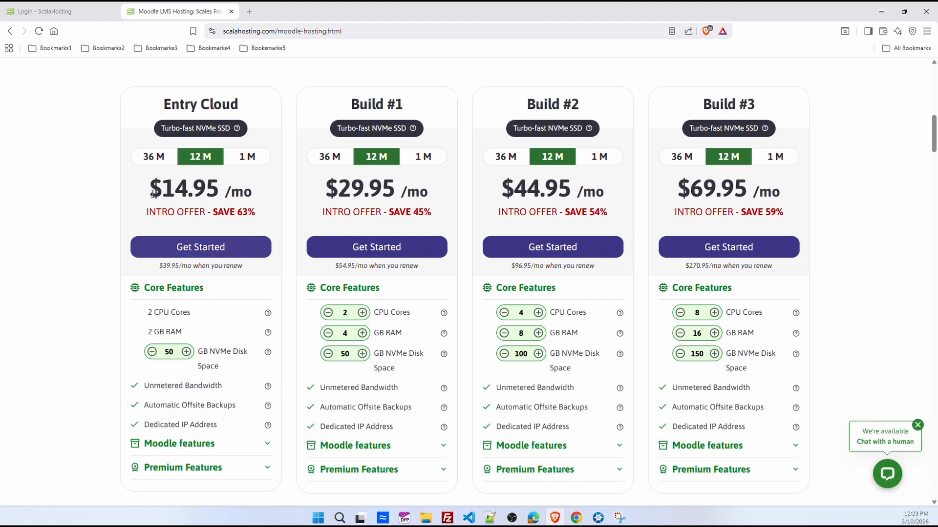
{"action": "scroll", "coordinate": [161, 198], "scroll_direction": "down", "scroll_amount": 1}
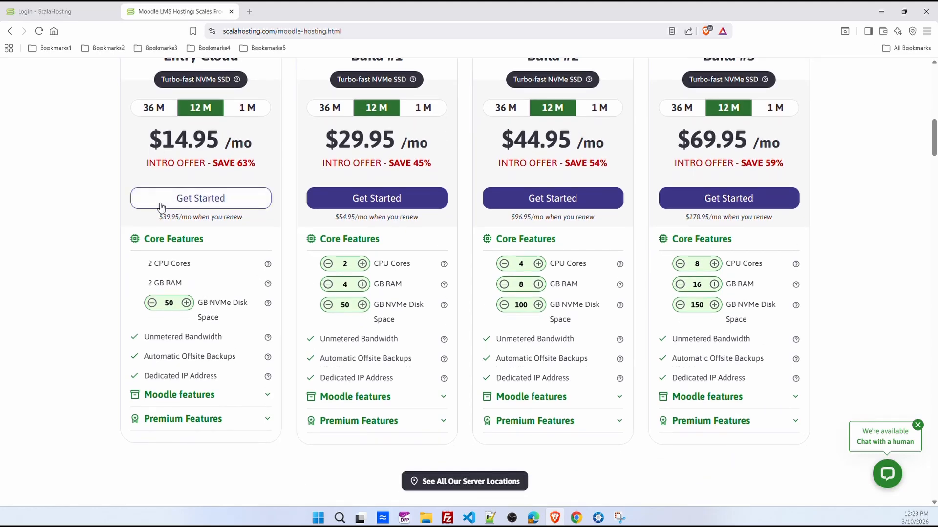
{"action": "scroll", "coordinate": [195, 192], "scroll_direction": "up", "scroll_amount": 6}
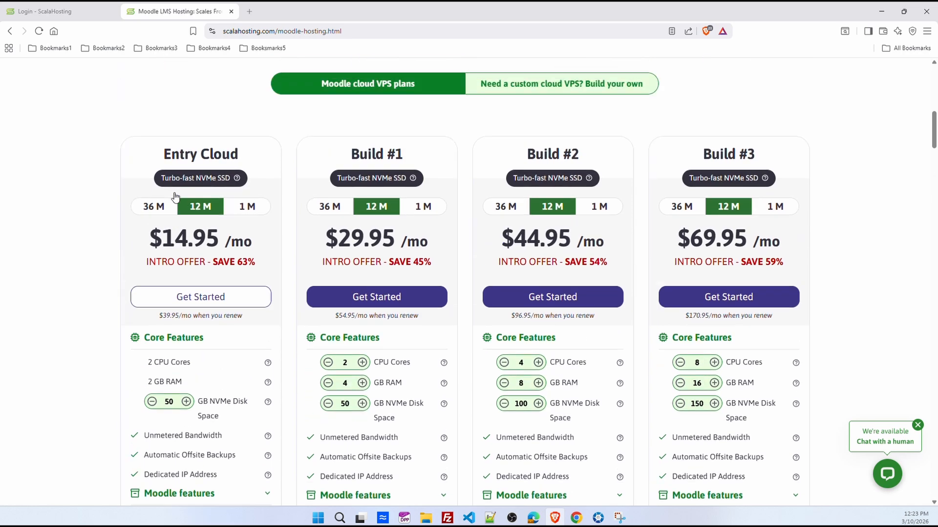
{"action": "scroll", "coordinate": [195, 192], "scroll_direction": "up", "scroll_amount": 7}
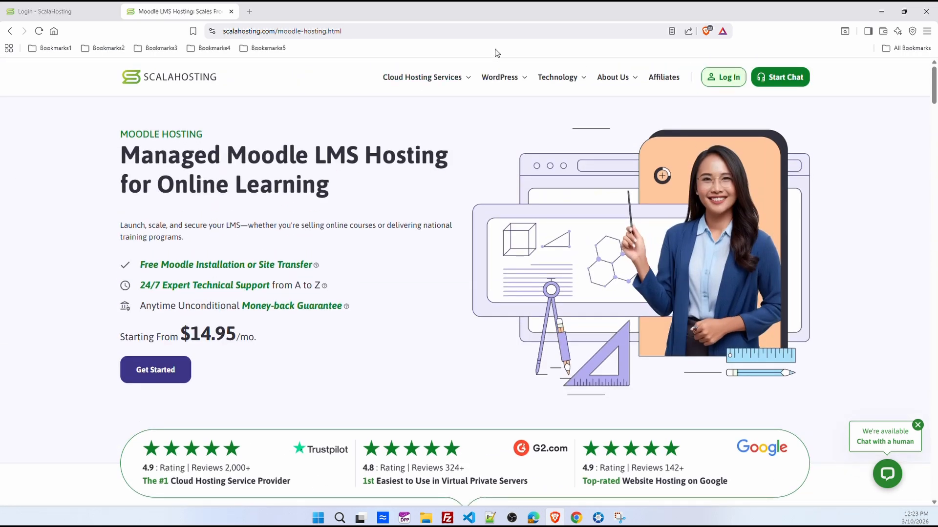
Open Web Hosting for Small Business and view its plans, Mini $2.95 to Entry Cloud $14.95.
{"action": "mouse_move", "coordinate": [447, 83]}
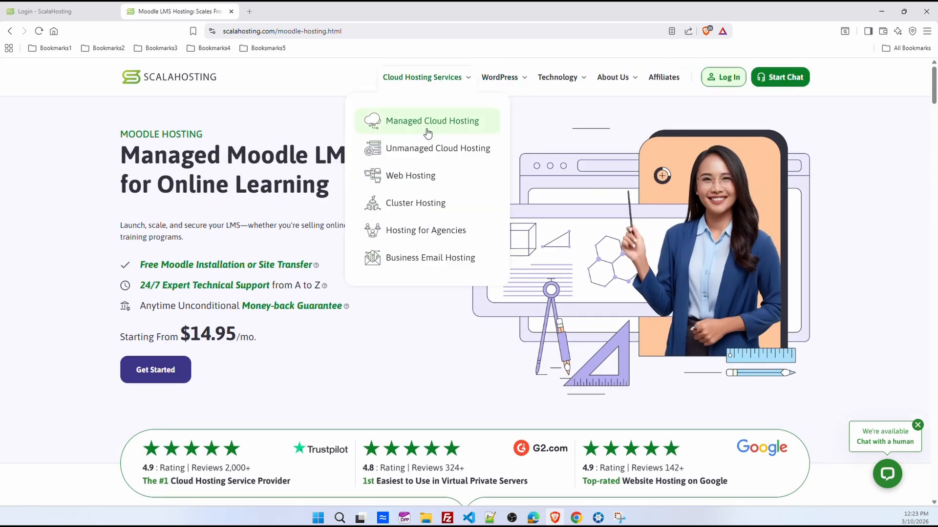
{"action": "left_click", "coordinate": [418, 178]}
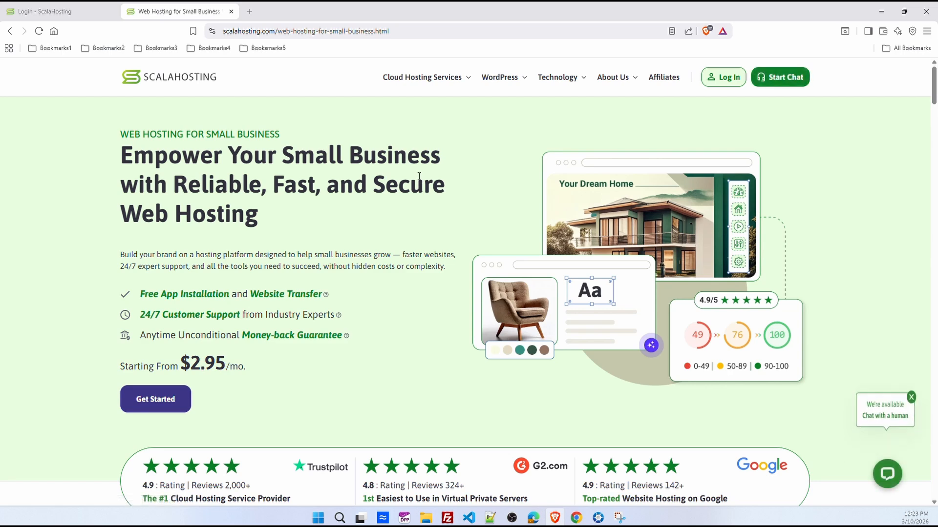
{"action": "scroll", "coordinate": [377, 224], "scroll_direction": "down", "scroll_amount": 10}
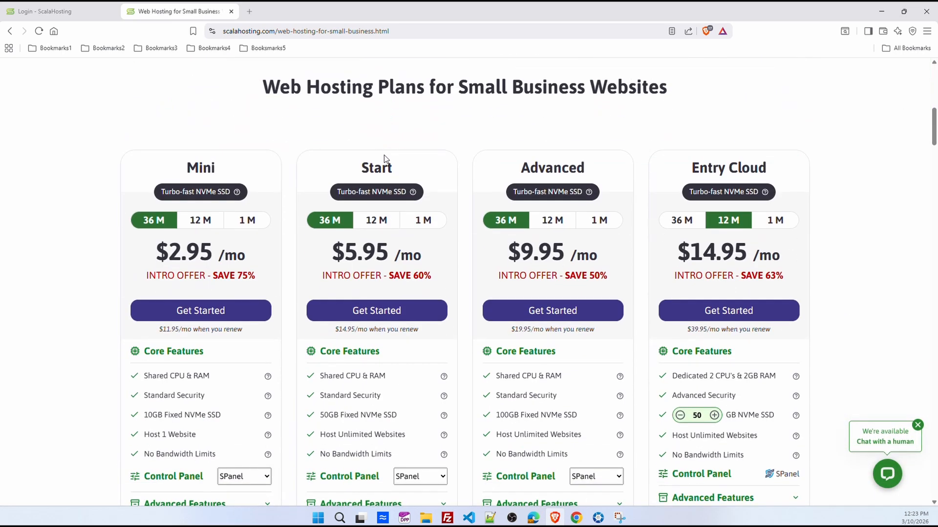
{"action": "scroll", "coordinate": [384, 154], "scroll_direction": "down", "scroll_amount": 2}
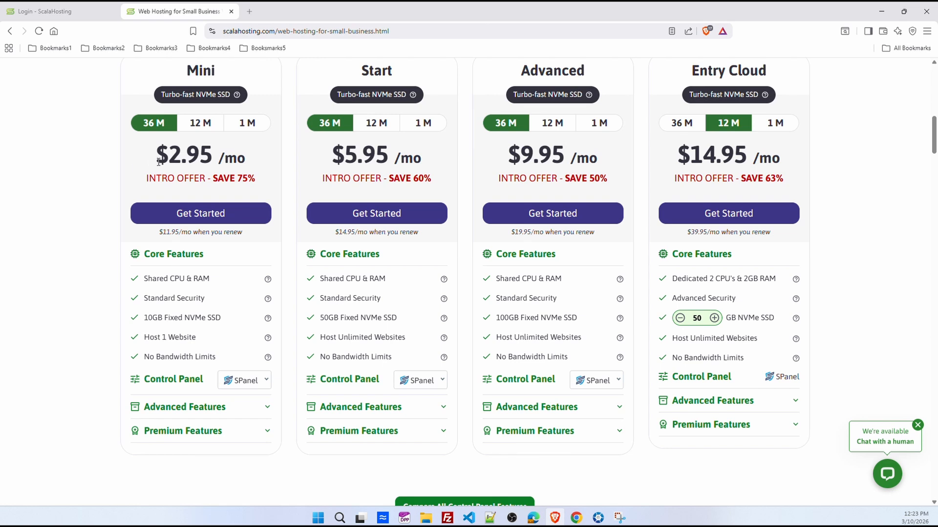
Sign in with Google and log in to SPanel from the hosting service's Manage Service page.
{"action": "left_click", "coordinate": [232, 11]}
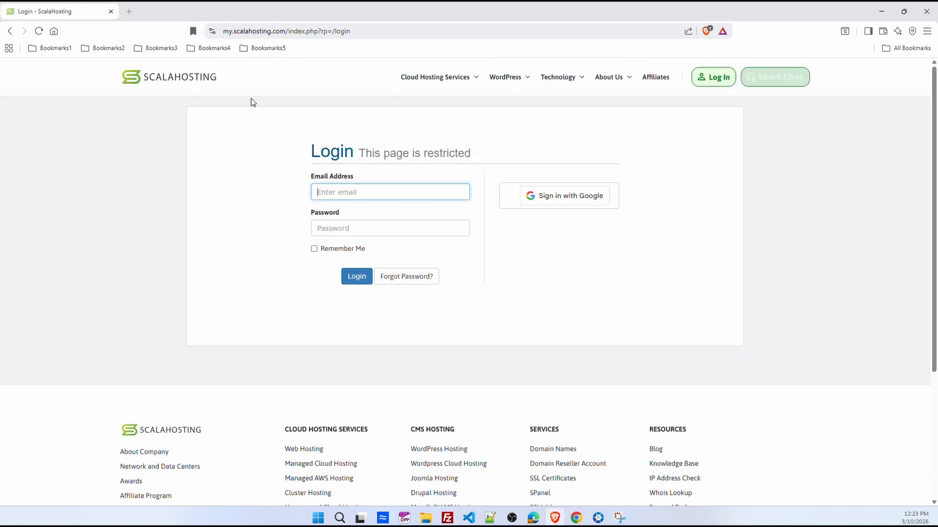
{"action": "left_click", "coordinate": [570, 196]}
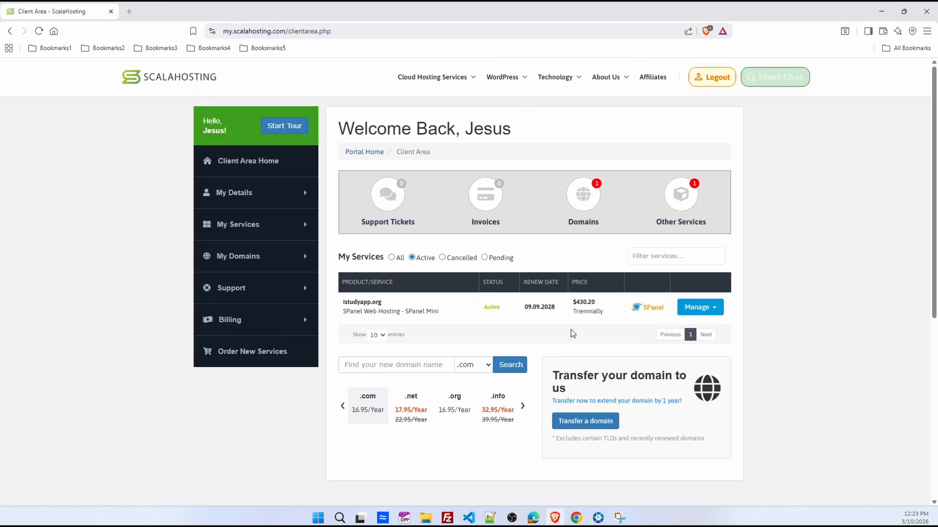
{"action": "left_click", "coordinate": [711, 312]}
{"action": "left_click", "coordinate": [676, 329]}
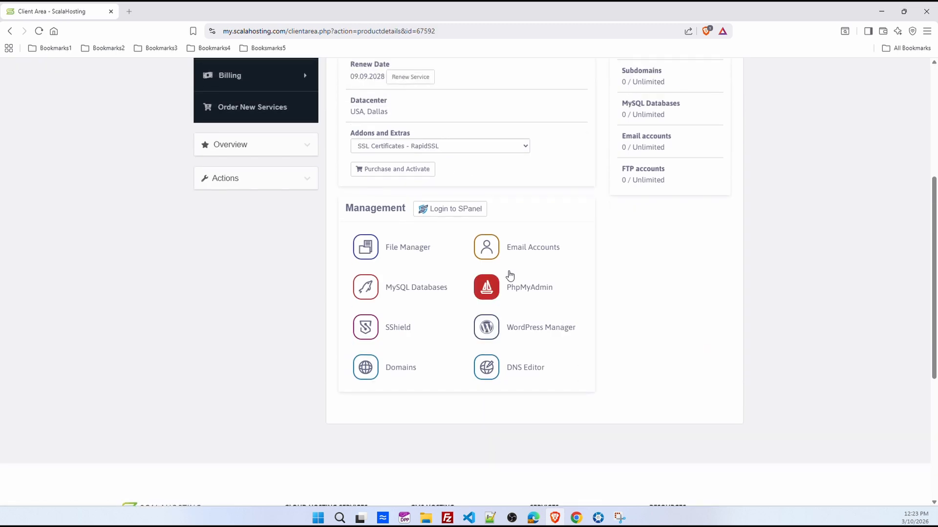
{"action": "left_click", "coordinate": [457, 209]}
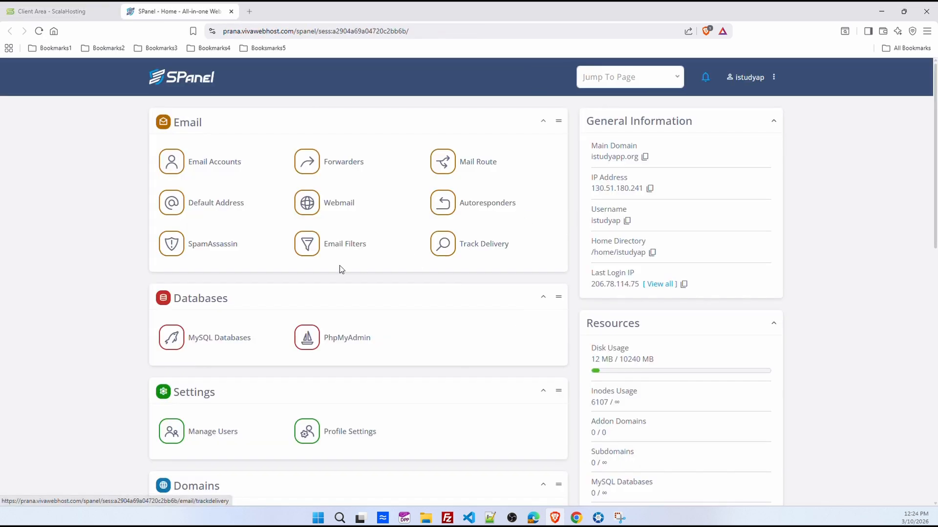
{"action": "scroll", "coordinate": [327, 247], "scroll_direction": "down", "scroll_amount": 10}
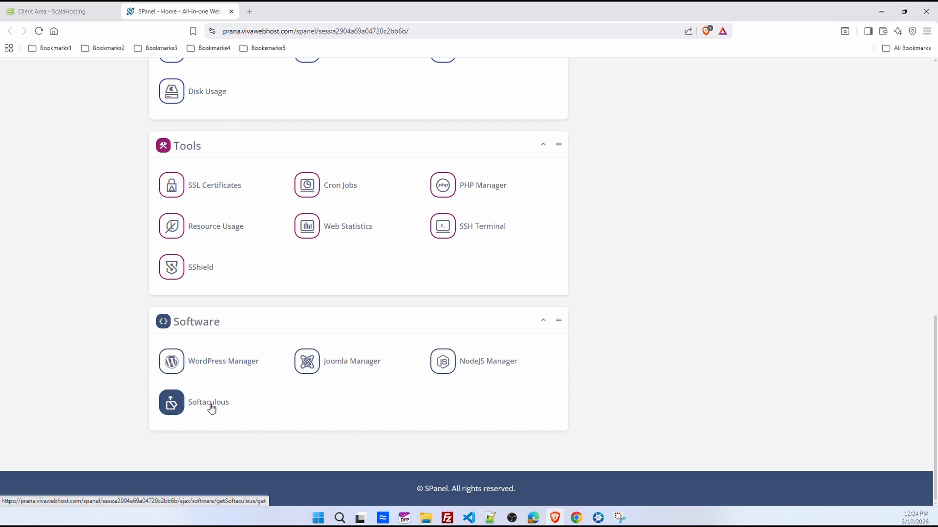
Launch Softaculous, search for 'moodle' and open the Moodle 5.1.3 app page.
{"action": "left_click", "coordinate": [210, 405]}
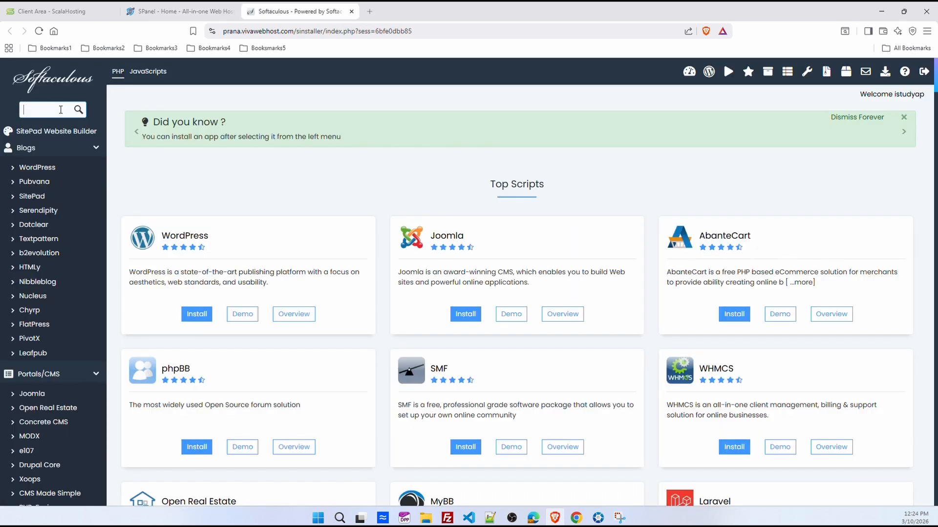
{"action": "type", "text": "moodle"}
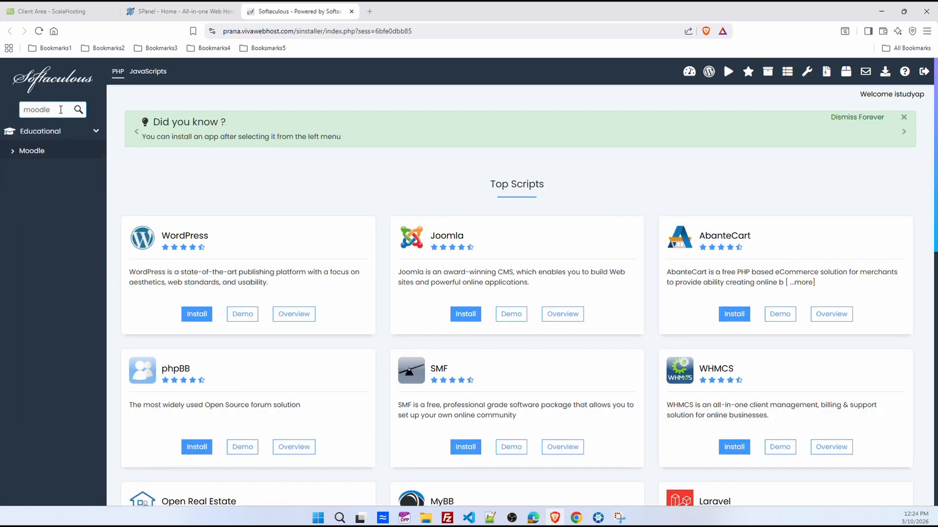
{"action": "left_click", "coordinate": [41, 155]}
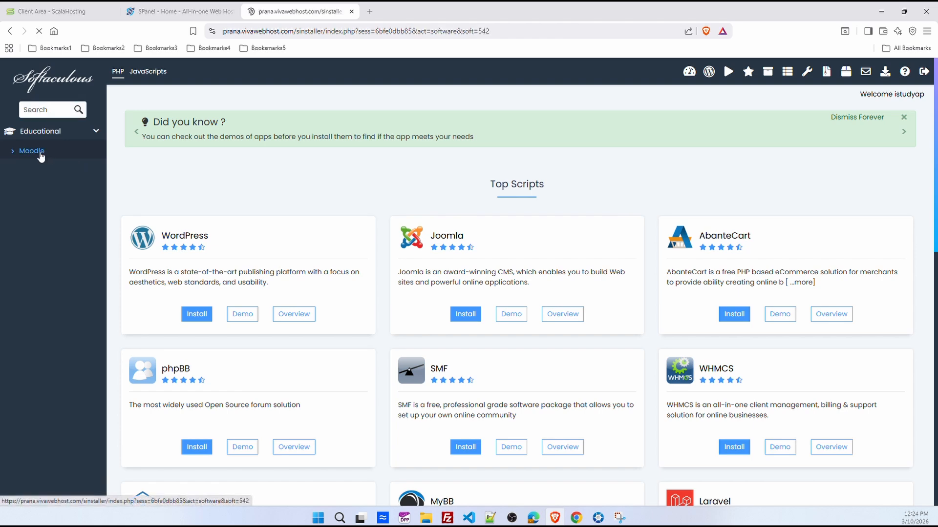
{"action": "scroll", "coordinate": [77, 168], "scroll_direction": "down", "scroll_amount": 3}
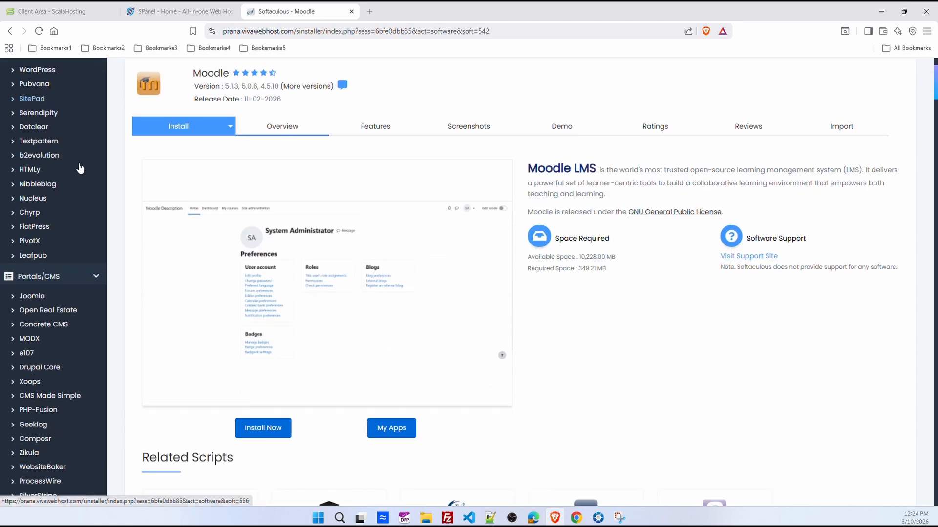
Start a new Moodle install and set the site name and description to iStudyApps.
{"action": "left_click", "coordinate": [260, 379]}
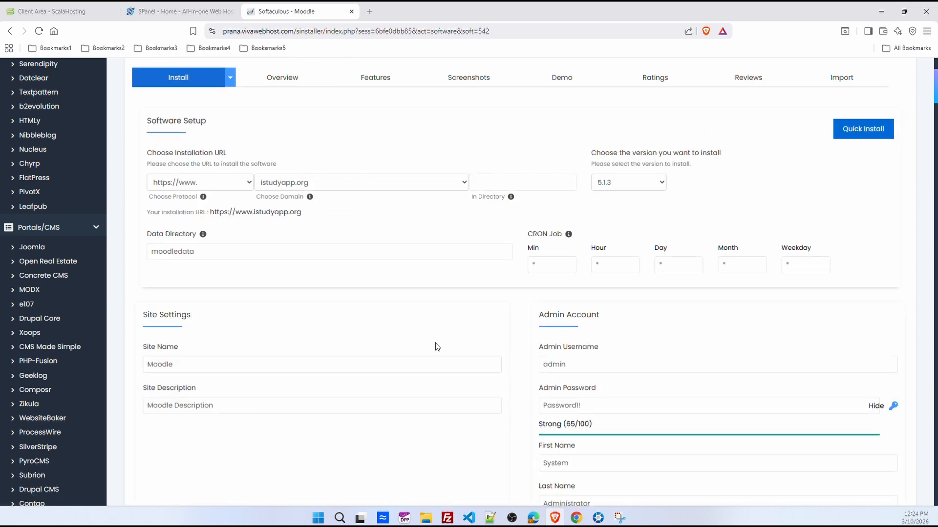
{"action": "scroll", "coordinate": [215, 359], "scroll_direction": "down", "scroll_amount": 2}
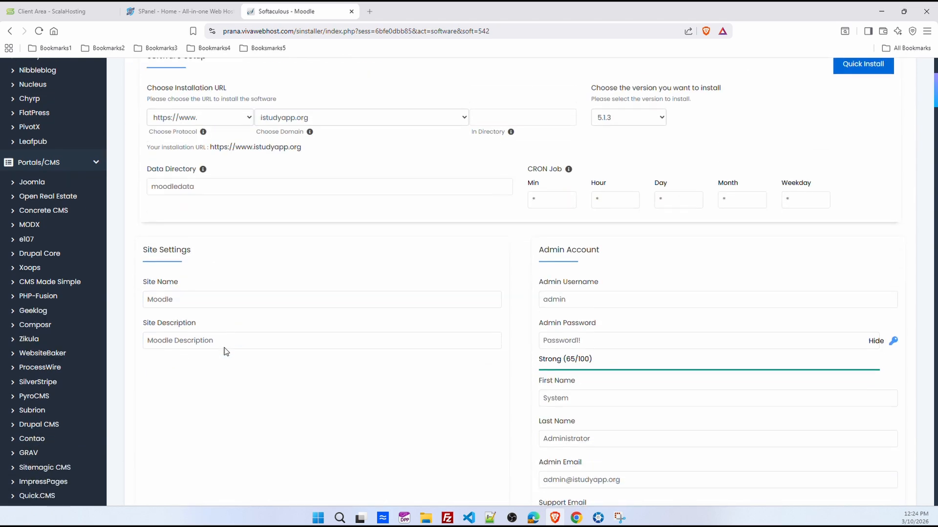
{"action": "left_click_drag", "start_coordinate": [196, 264], "coordinate": [103, 263]}
{"action": "type", "text": "iStudyApps"}
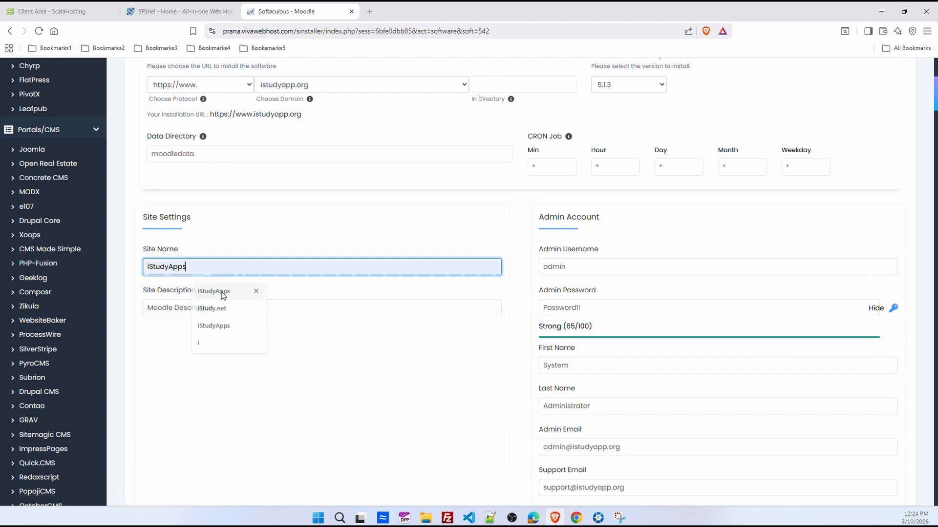
{"action": "left_click", "coordinate": [222, 291]}
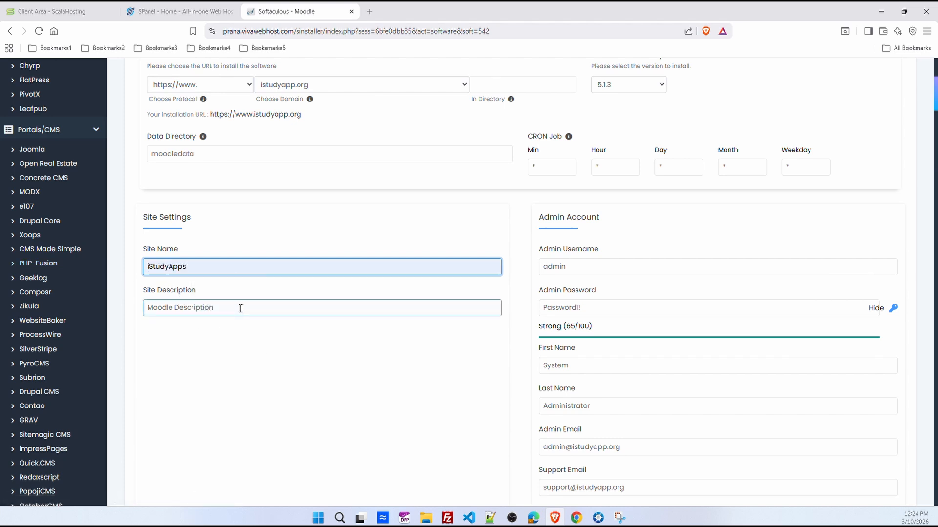
{"action": "left_click_drag", "start_coordinate": [243, 307], "coordinate": [108, 331]}
{"action": "type", "text": "iStudyApps"}
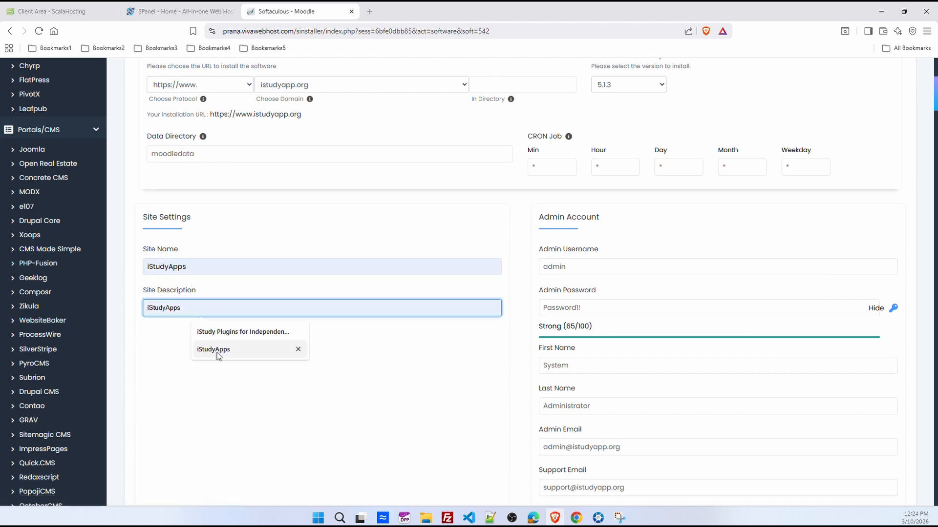
{"action": "left_click", "coordinate": [215, 350]}
Enter the admin account's username, password, first name, last name and email.
{"action": "left_click", "coordinate": [592, 266]}
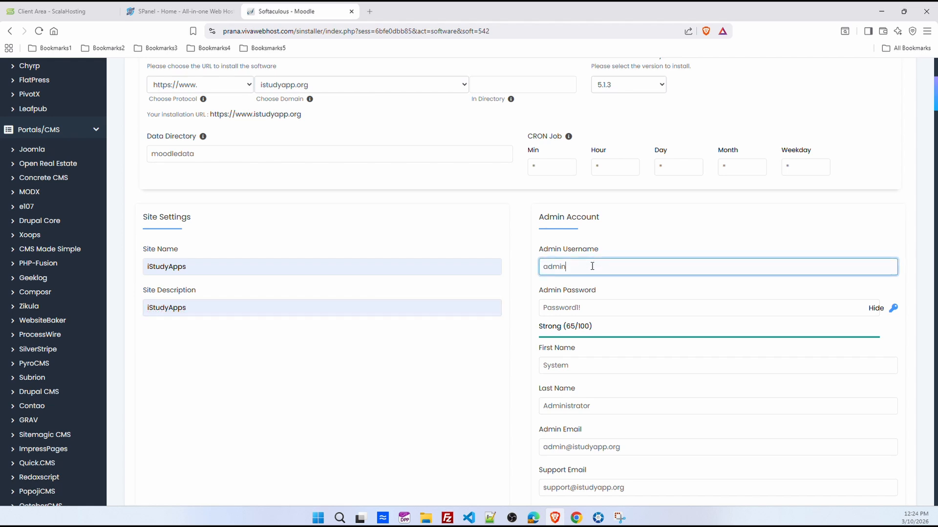
{"action": "key", "text": "ctrl+a"}
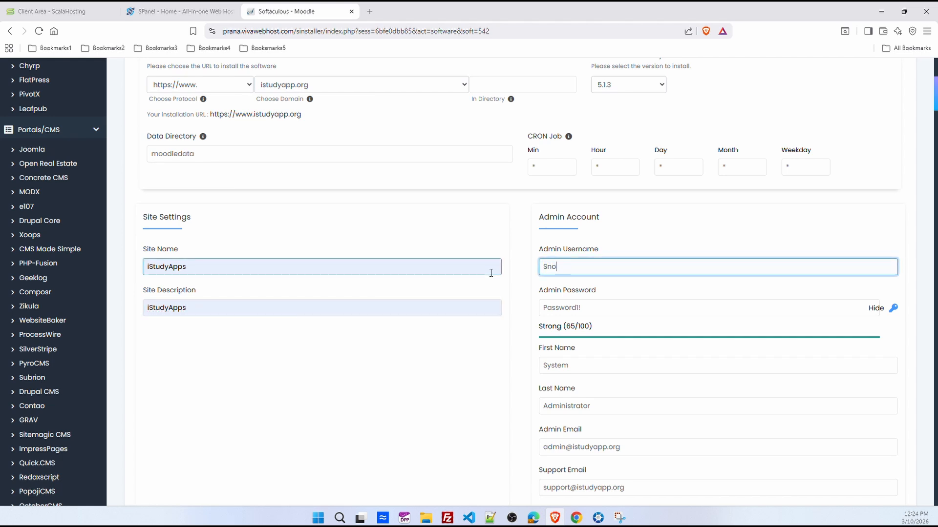
{"action": "key", "text": "Tab"}
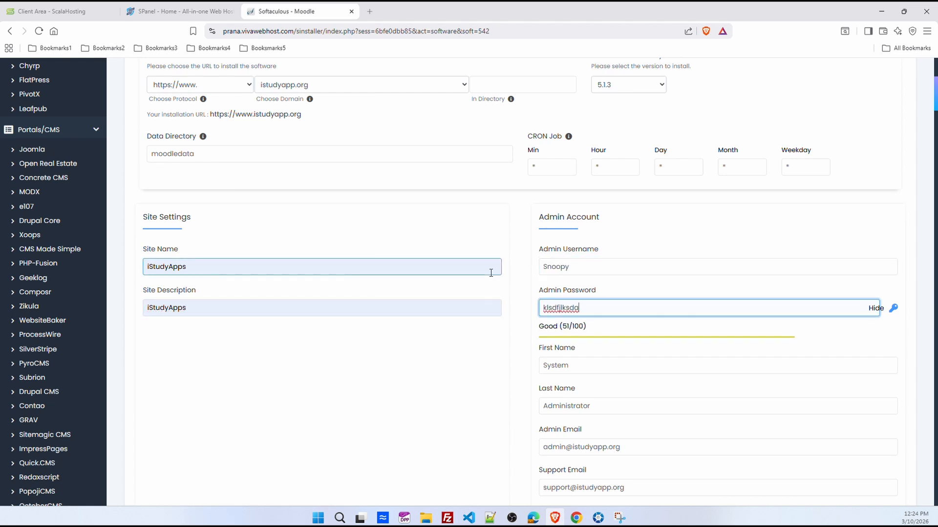
{"action": "left_click", "coordinate": [586, 368]}
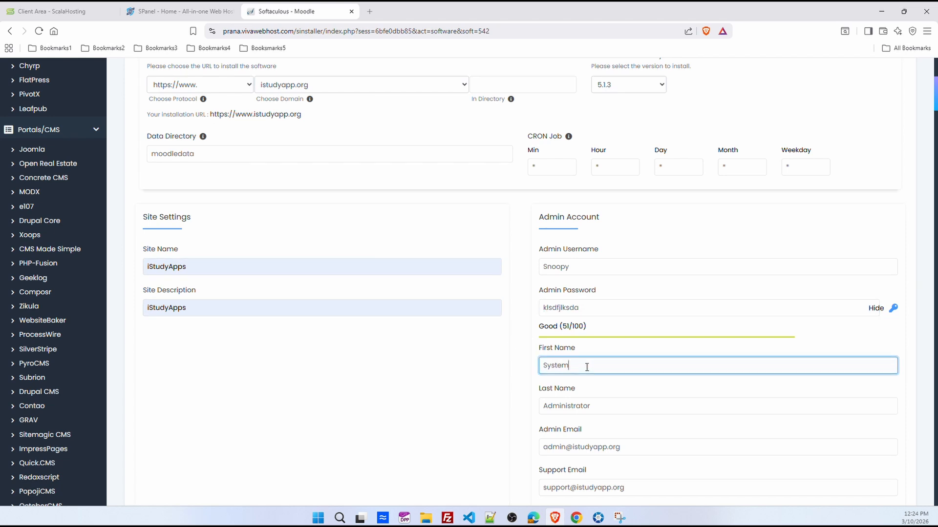
{"action": "key", "text": "BackSpace"}
{"action": "key", "text": "BackSpace"}
{"action": "key", "text": "BackSpace"}
{"action": "key", "text": "BackSpace"}
{"action": "key", "text": "BackSpace"}
{"action": "key", "text": "BackSpace"}
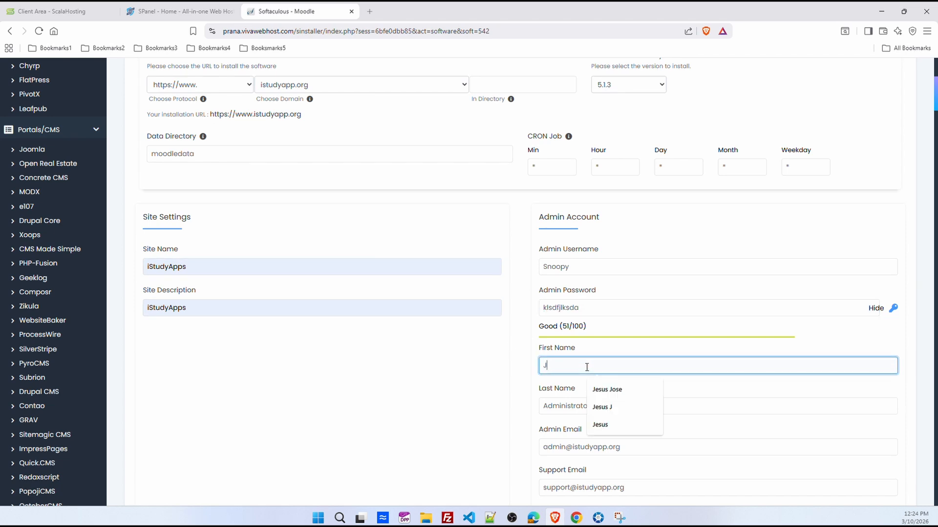
{"action": "key", "text": "Tab"}
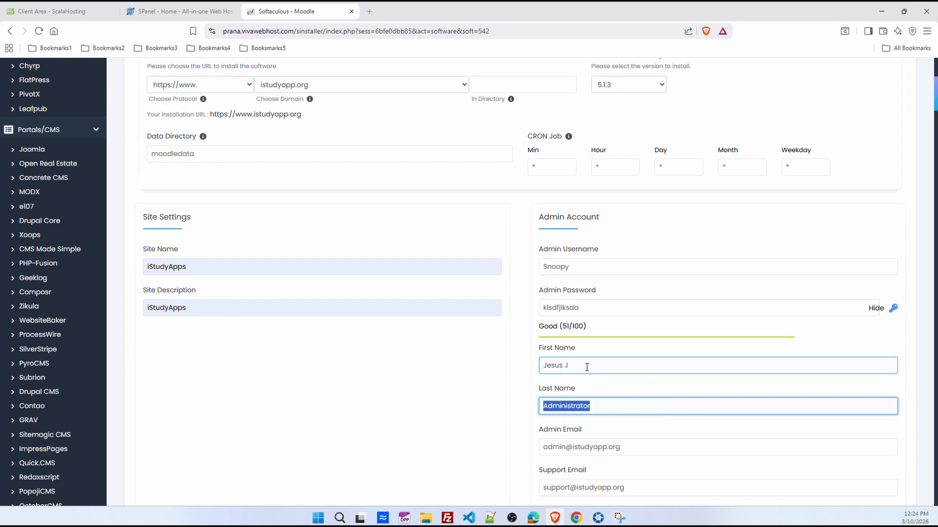
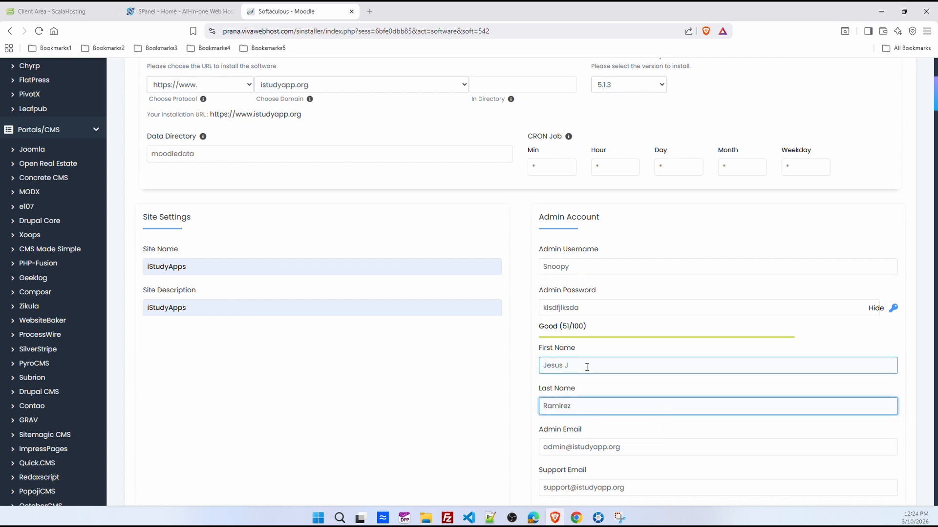
{"action": "left_click_drag", "start_coordinate": [565, 447], "coordinate": [541, 447]}
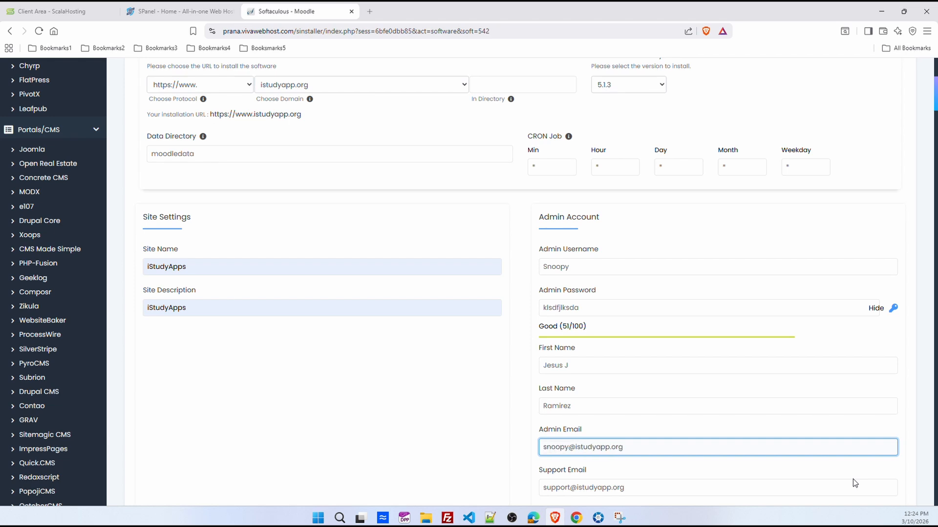
Edit the support email address and run the Moodle installation.
{"action": "left_click", "coordinate": [567, 489]}
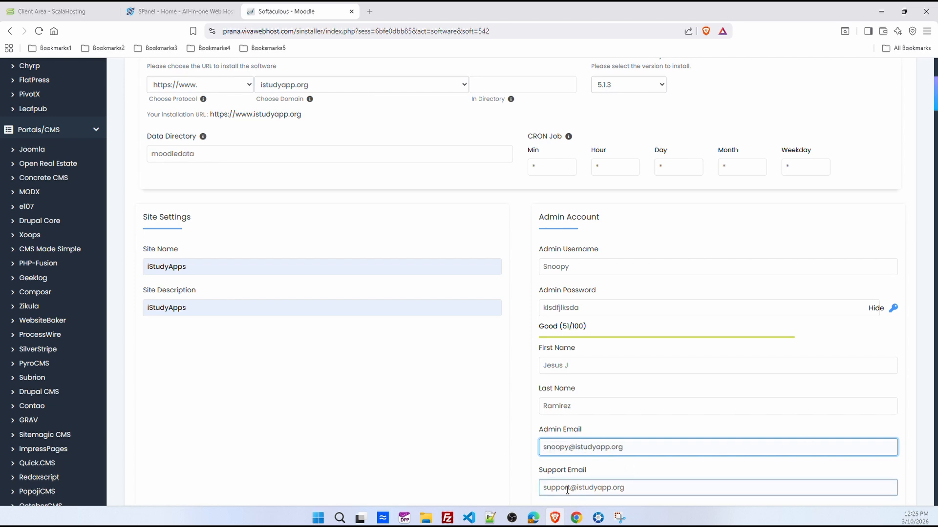
{"action": "scroll", "coordinate": [650, 455], "scroll_direction": "down", "scroll_amount": 4}
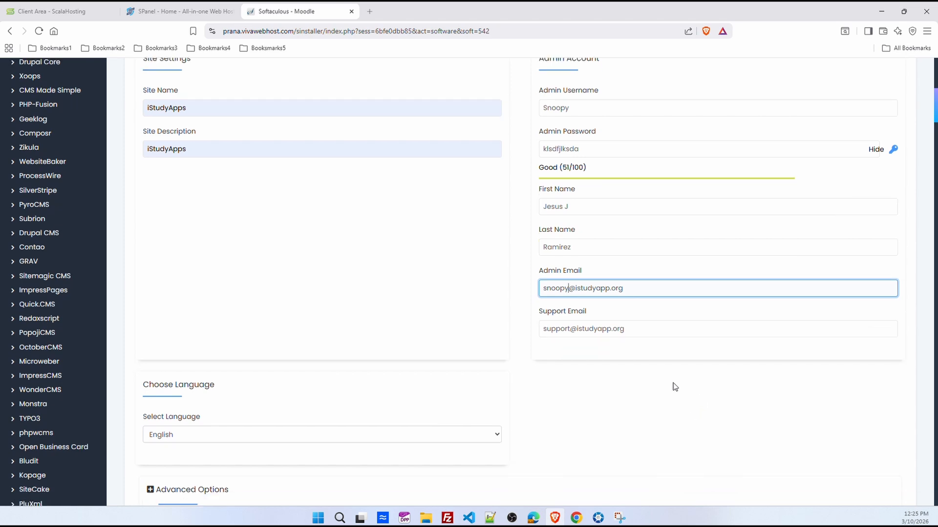
{"action": "scroll", "coordinate": [669, 374], "scroll_direction": "down", "scroll_amount": 5}
{"action": "left_click", "coordinate": [519, 314]}
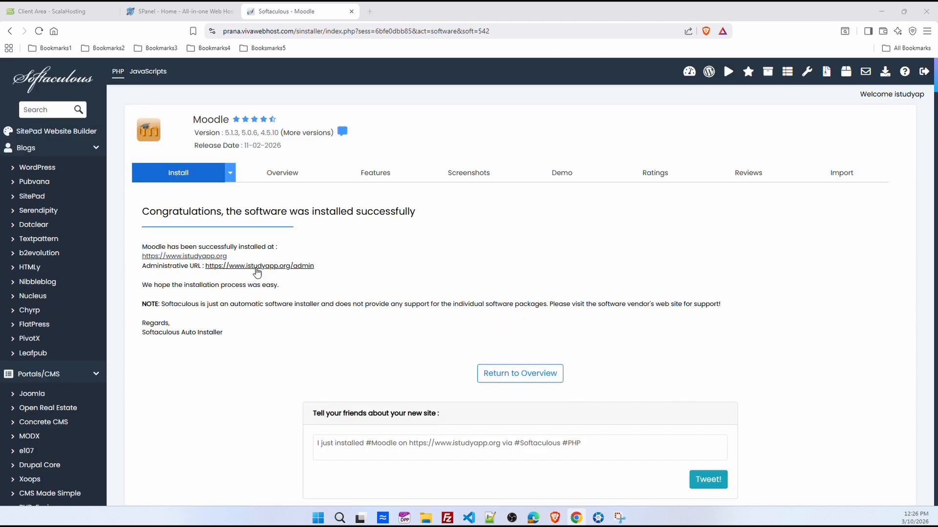
Open the Administrative URL and log in to Moodle as the admin.
{"action": "left_click", "coordinate": [255, 266]}
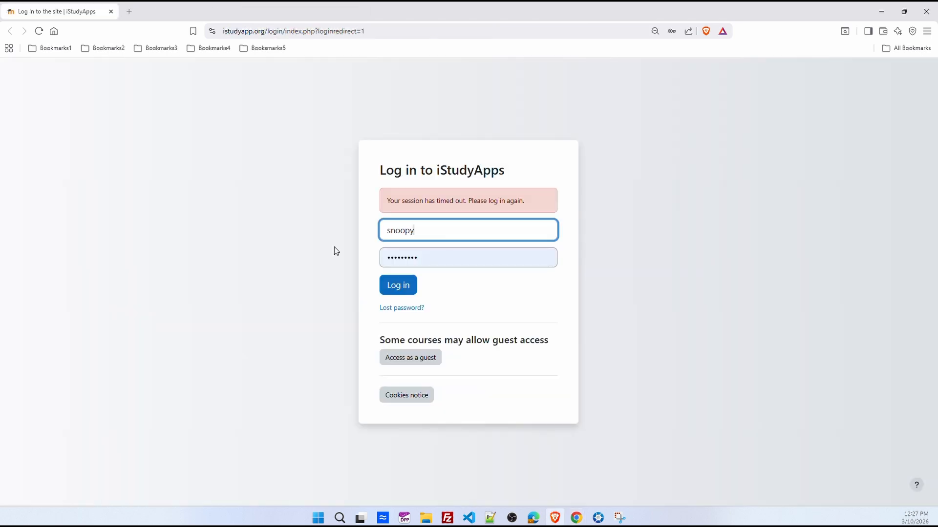
{"action": "left_click", "coordinate": [403, 288]}
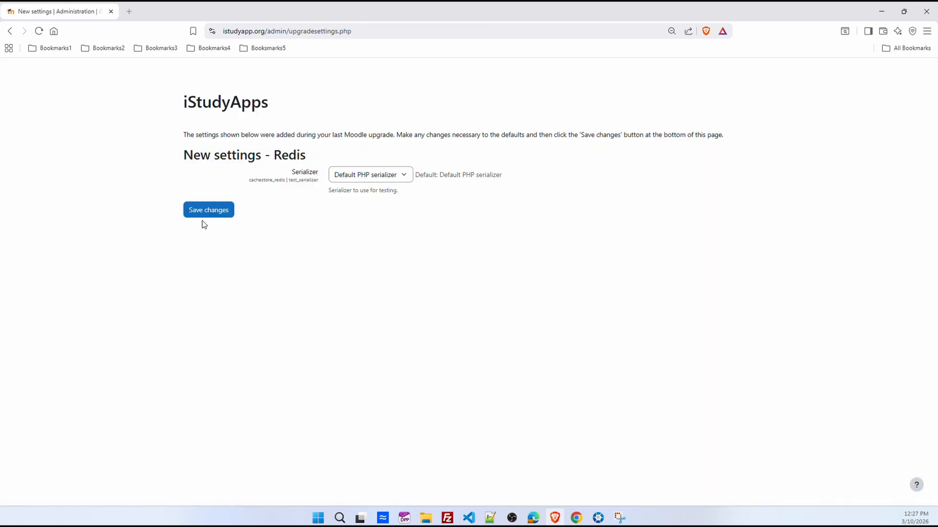
Save the pending Redis upgrade settings and go to Site administration.
{"action": "left_click", "coordinate": [208, 217]}
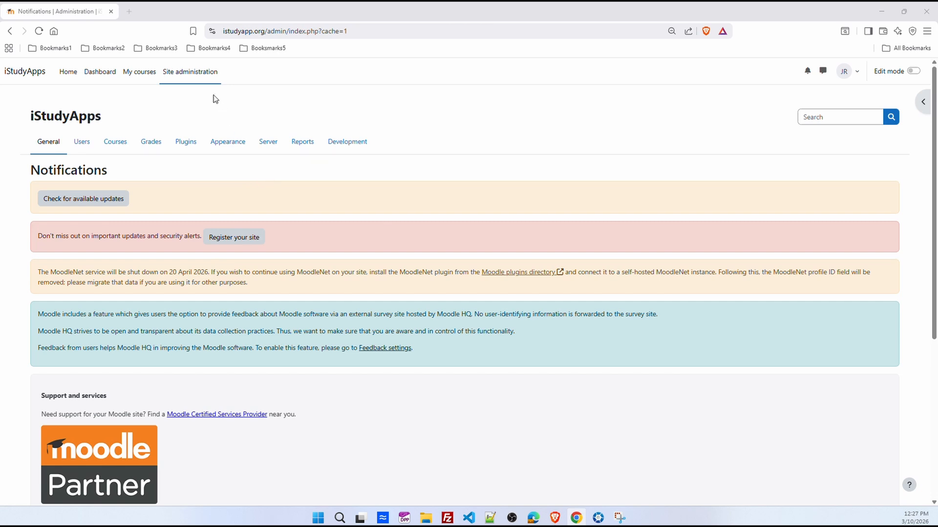
{"action": "left_click", "coordinate": [195, 76]}
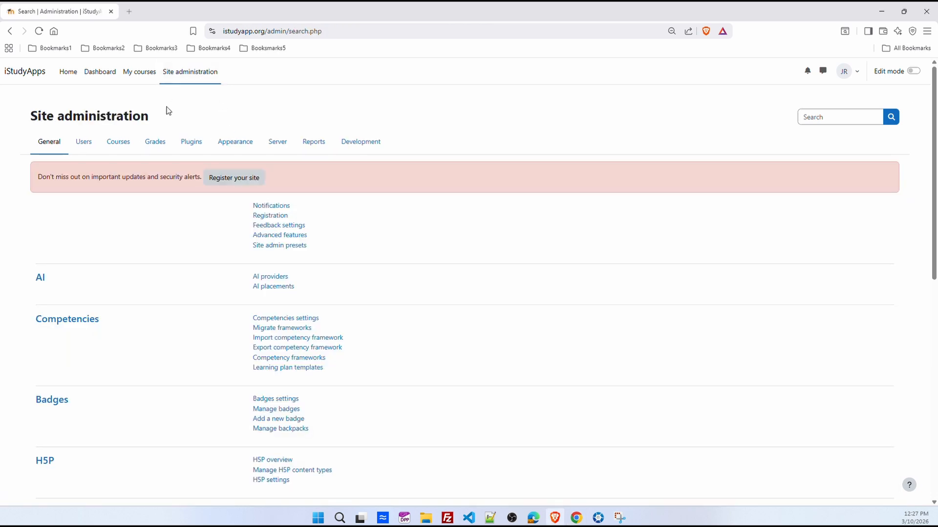
{"action": "scroll", "coordinate": [163, 196], "scroll_direction": "down", "scroll_amount": 10}
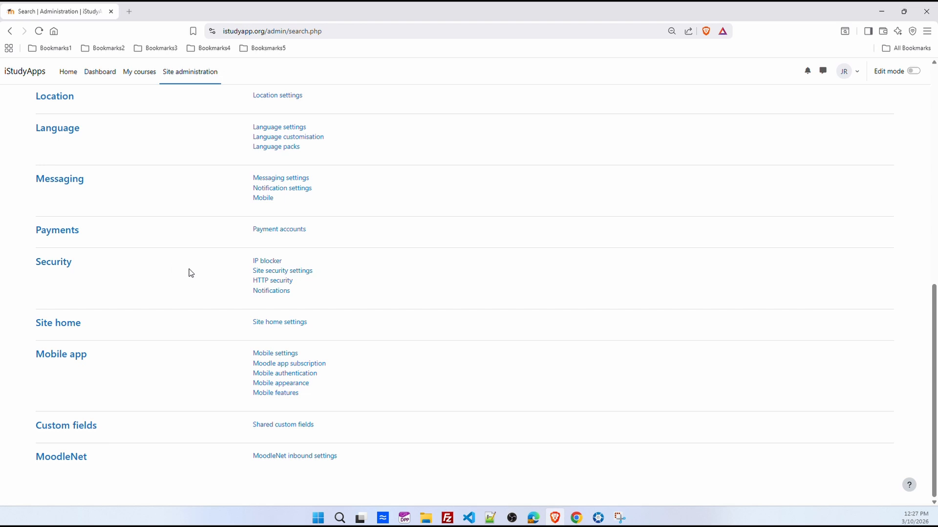
Save the Site security settings page, keeping Force users to log in enabled.
{"action": "left_click", "coordinate": [296, 272]}
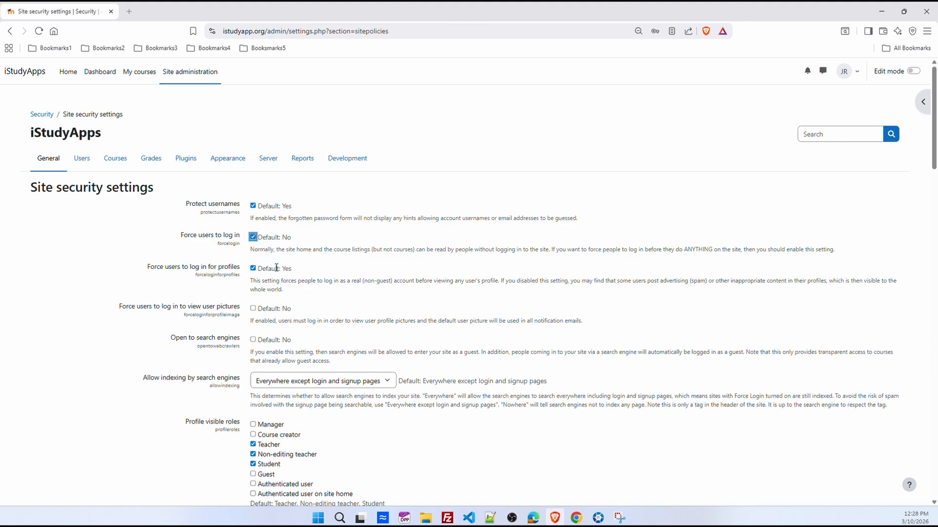
{"action": "scroll", "coordinate": [300, 302], "scroll_direction": "down", "scroll_amount": 1}
{"action": "scroll", "coordinate": [300, 302], "scroll_direction": "down", "scroll_amount": 20}
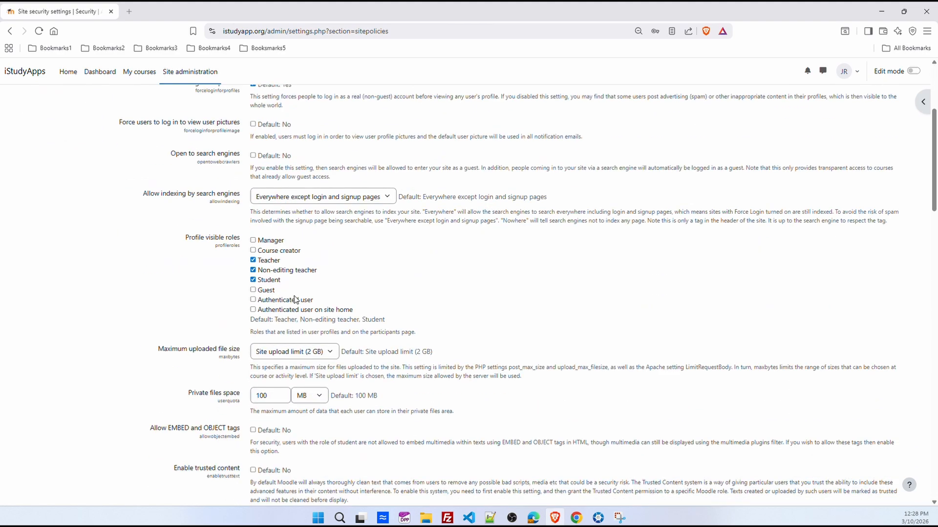
{"action": "scroll", "coordinate": [293, 297], "scroll_direction": "down", "scroll_amount": 1}
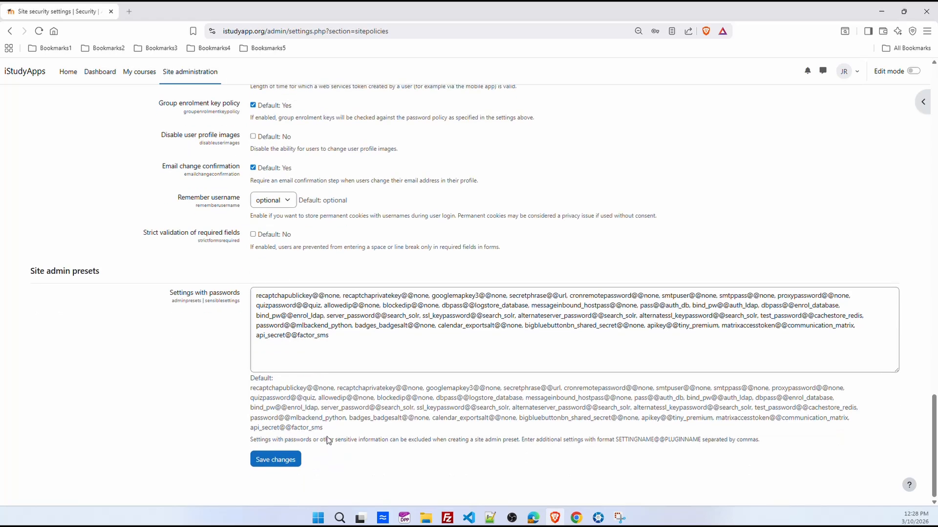
{"action": "left_click", "coordinate": [269, 462]}
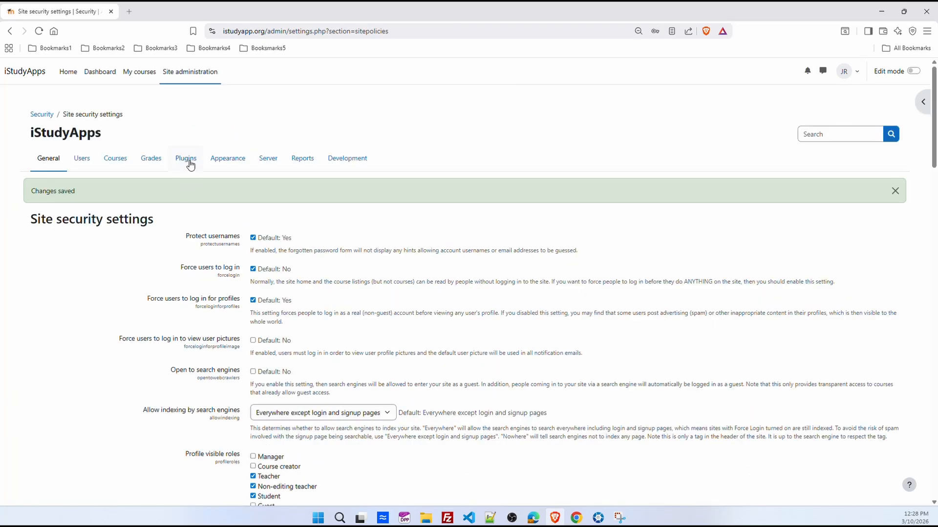
In Manage authentication, disable Email-based self-registration and enable OAuth 2.
{"action": "left_click", "coordinate": [186, 160]}
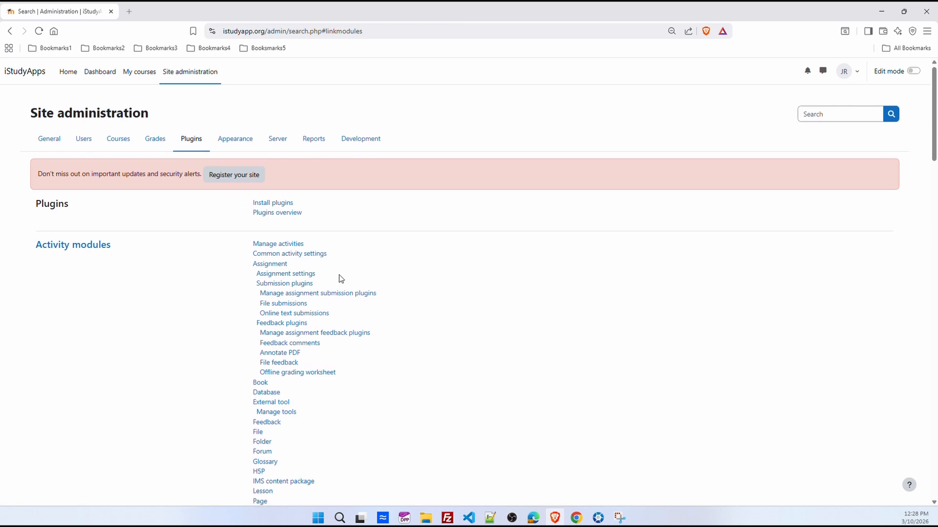
{"action": "scroll", "coordinate": [337, 274], "scroll_direction": "down", "scroll_amount": 10}
{"action": "left_click", "coordinate": [298, 299]}
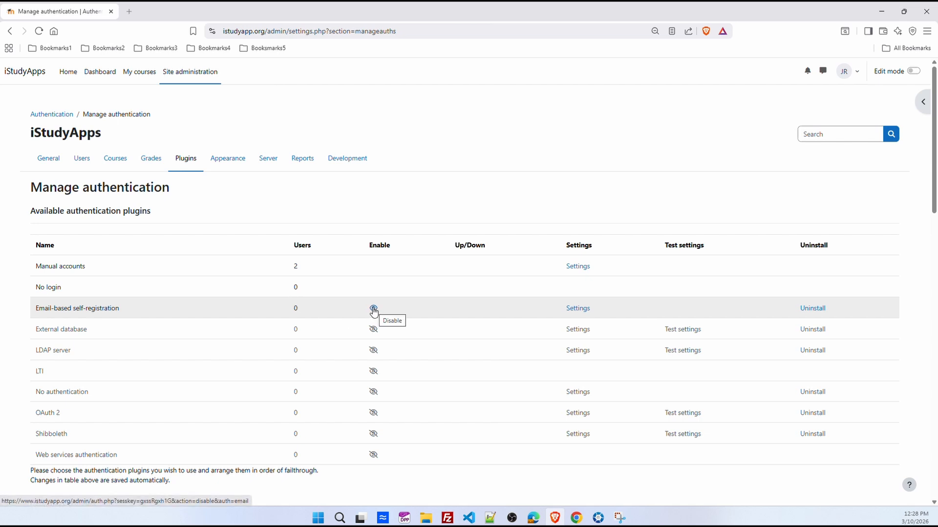
{"action": "left_click", "coordinate": [373, 310]}
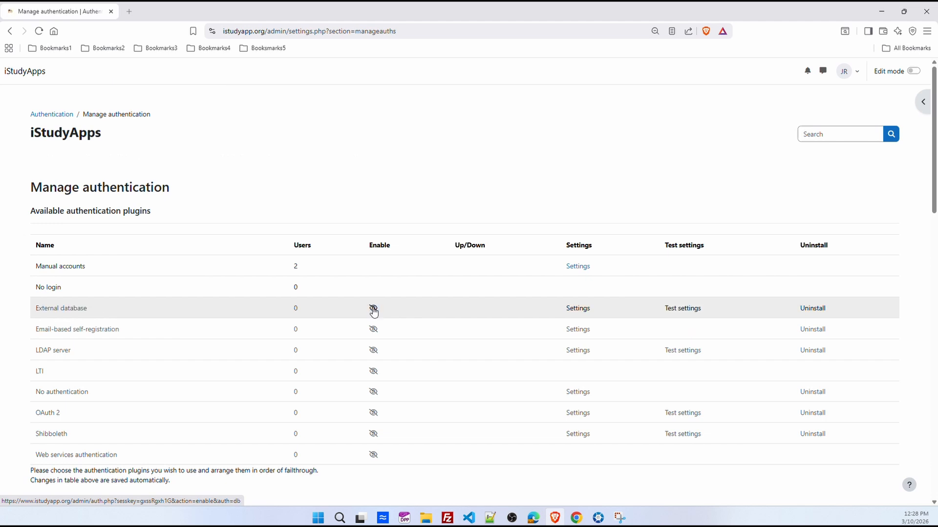
{"action": "scroll", "coordinate": [408, 275], "scroll_direction": "down", "scroll_amount": 3}
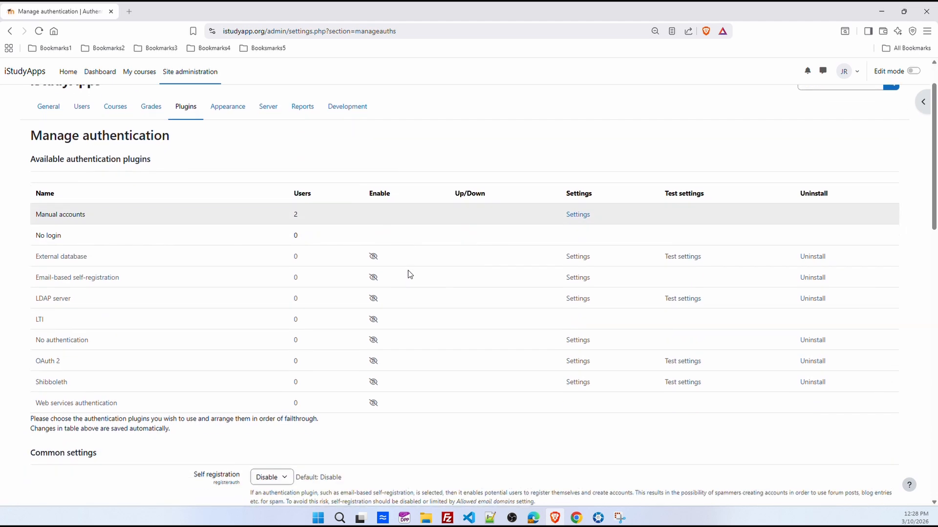
{"action": "left_click", "coordinate": [374, 267]}
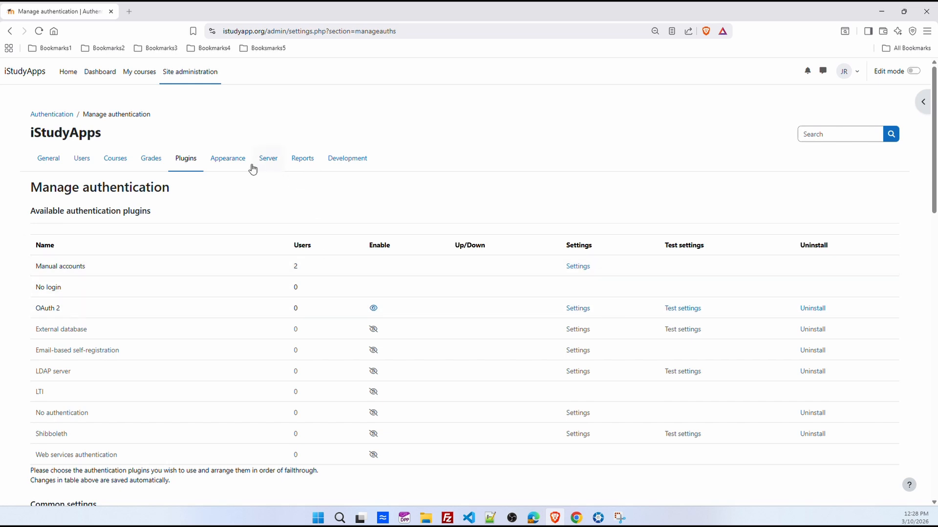
{"action": "left_click", "coordinate": [195, 76]}
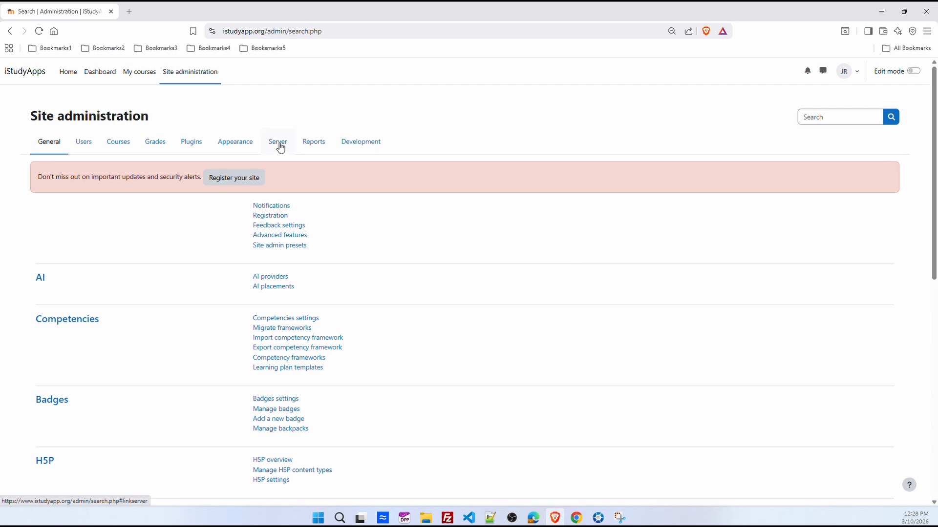
Open the Google setup form under Server > OAuth 2 services, then leave it unsaved.
{"action": "left_click", "coordinate": [279, 145]}
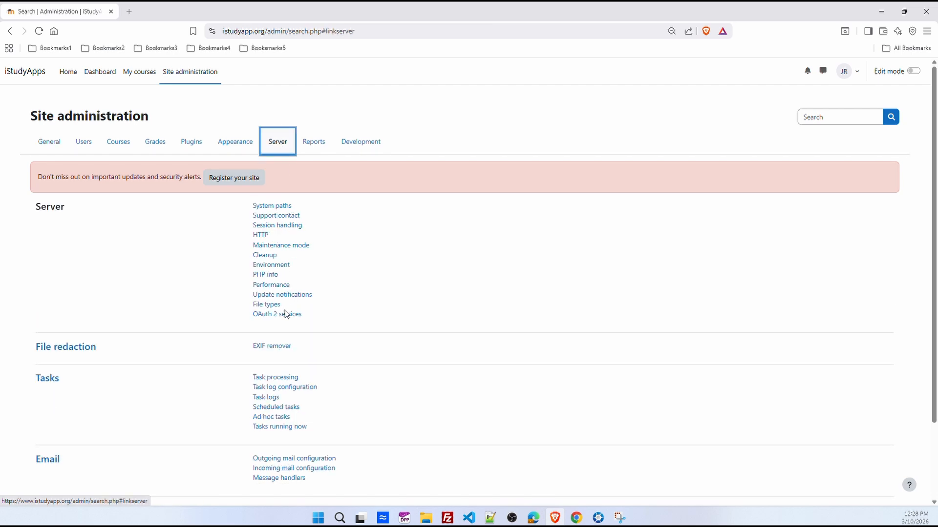
{"action": "left_click", "coordinate": [286, 317]}
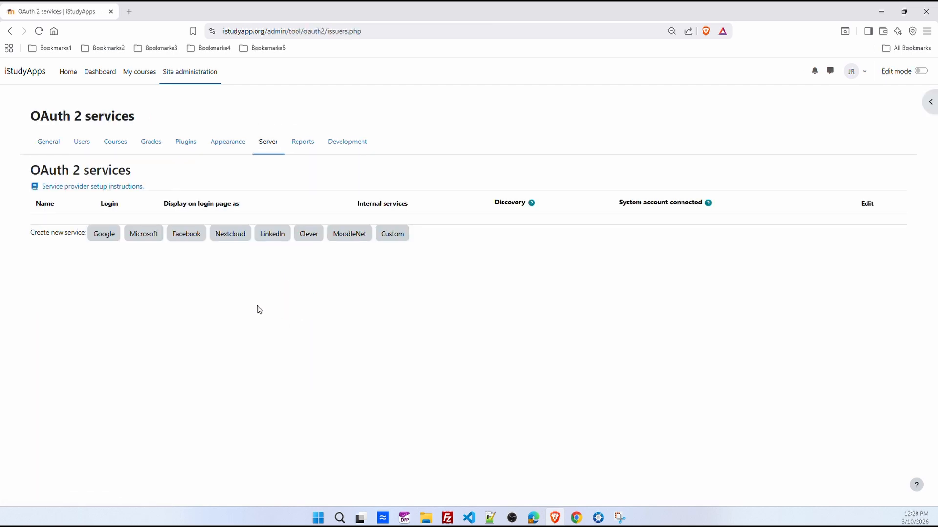
{"action": "left_click", "coordinate": [105, 235]}
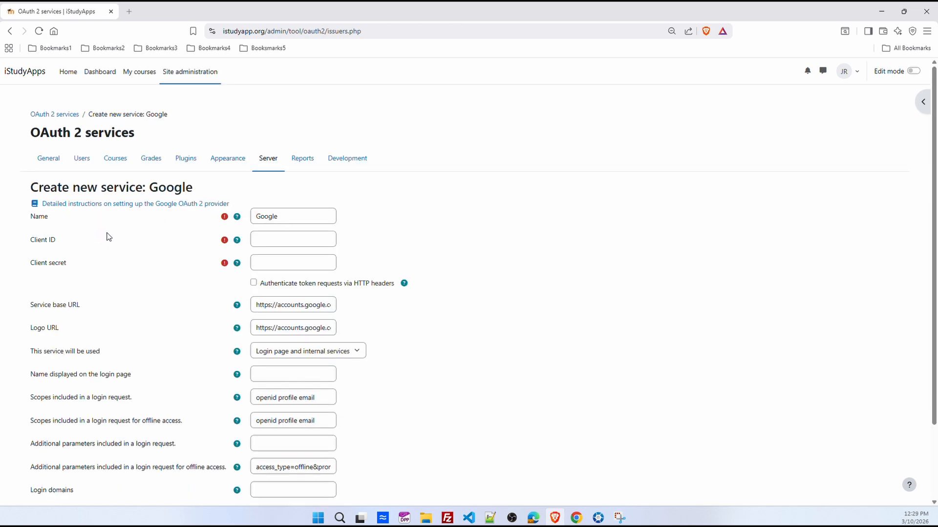
{"action": "scroll", "coordinate": [424, 261], "scroll_direction": "down", "scroll_amount": 2}
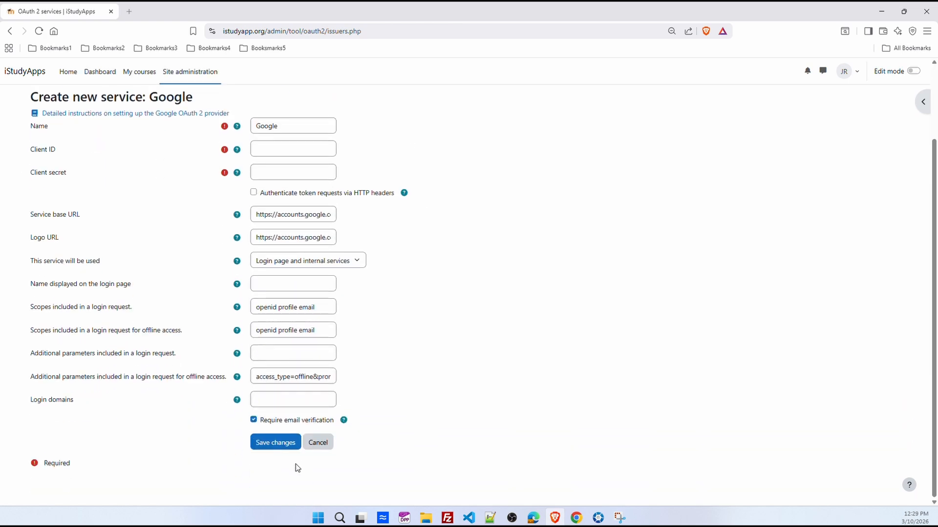
{"action": "left_click", "coordinate": [10, 31]}
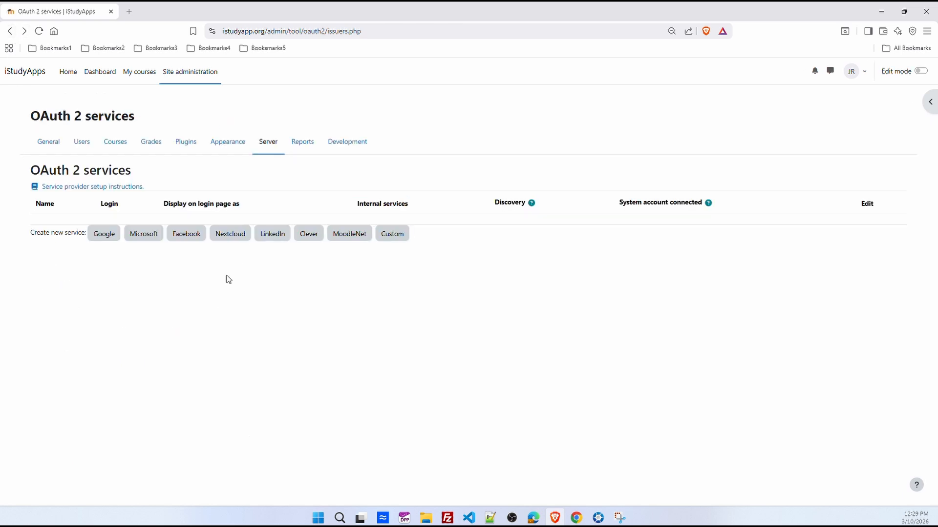
{"action": "left_click", "coordinate": [182, 77]}
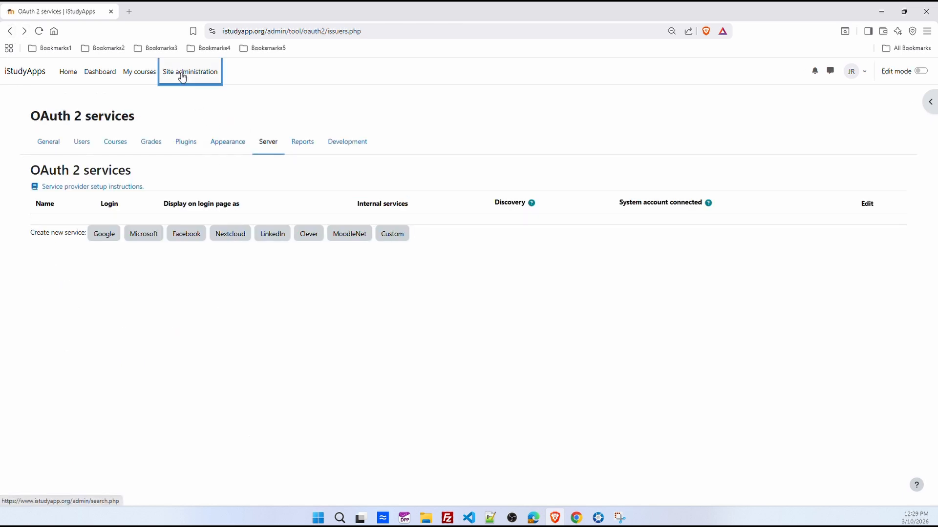
Navigate through Plugins to the Manage authentication page.
{"action": "left_click", "coordinate": [206, 150]}
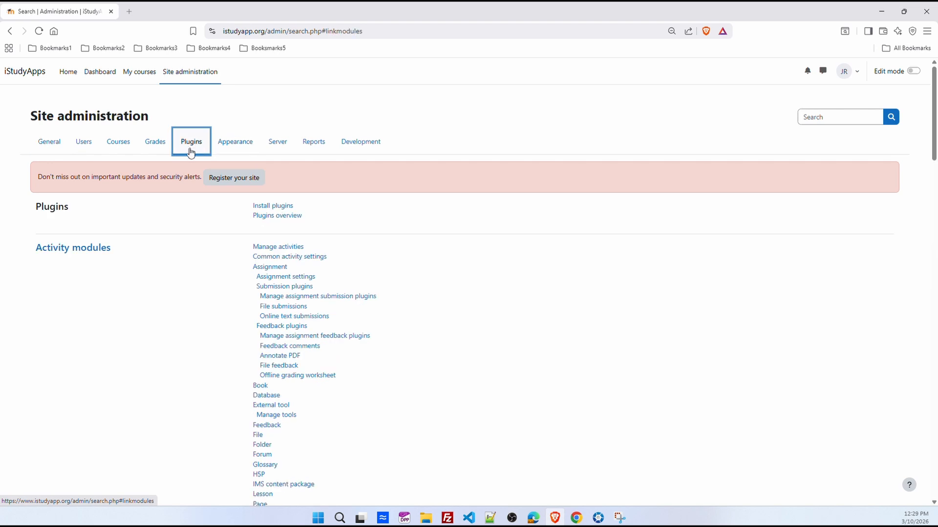
{"action": "scroll", "coordinate": [221, 229], "scroll_direction": "down", "scroll_amount": 10}
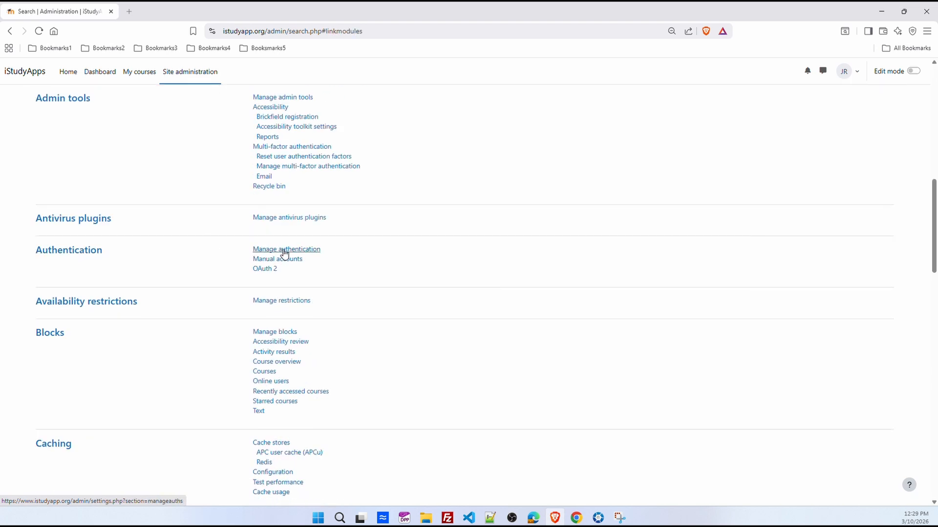
{"action": "left_click", "coordinate": [284, 250]}
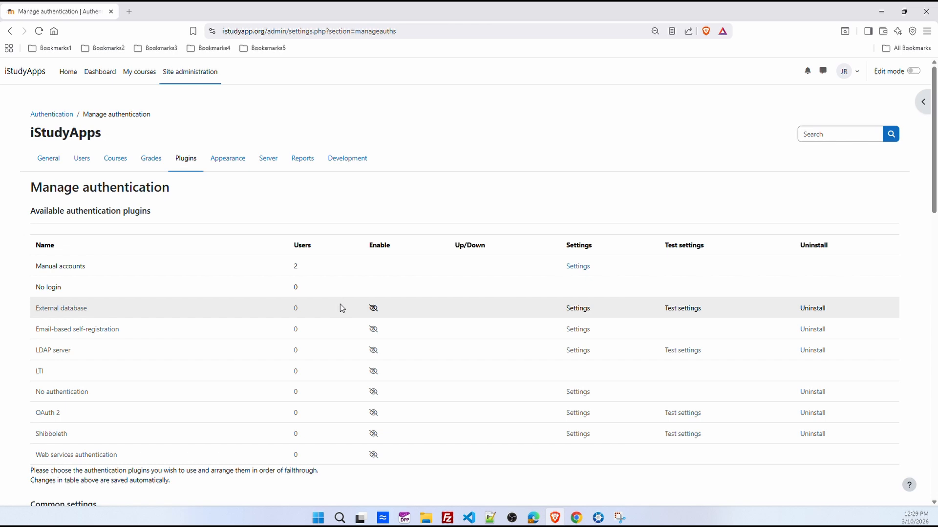
{"action": "left_click", "coordinate": [186, 160]}
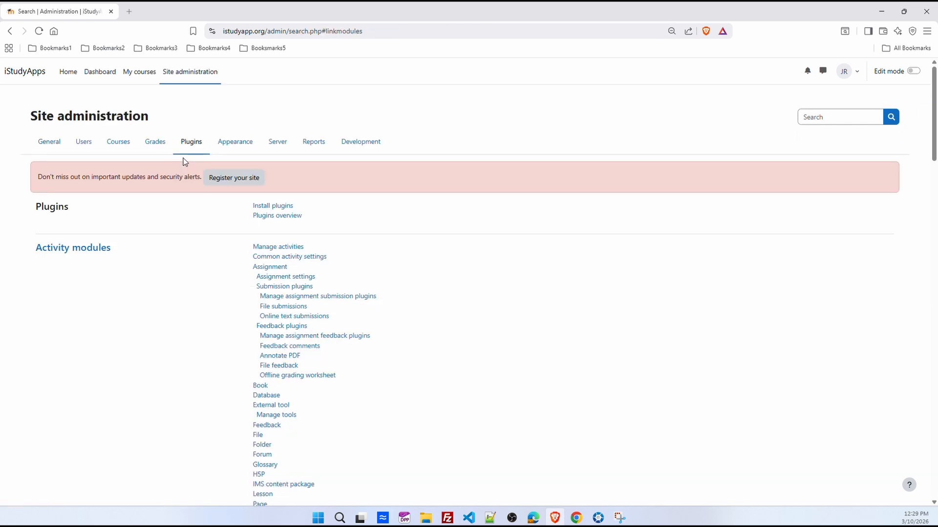
{"action": "scroll", "coordinate": [222, 252], "scroll_direction": "down", "scroll_amount": 9}
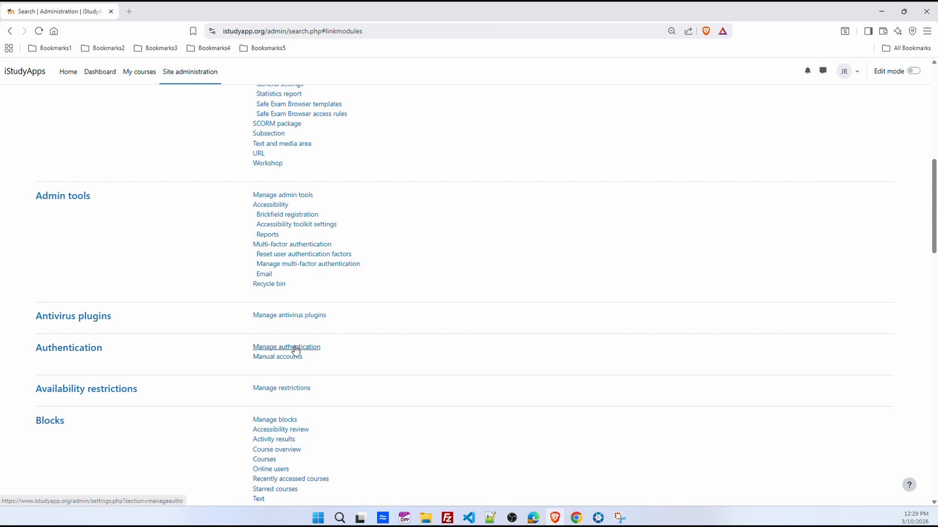
{"action": "left_click", "coordinate": [301, 351]}
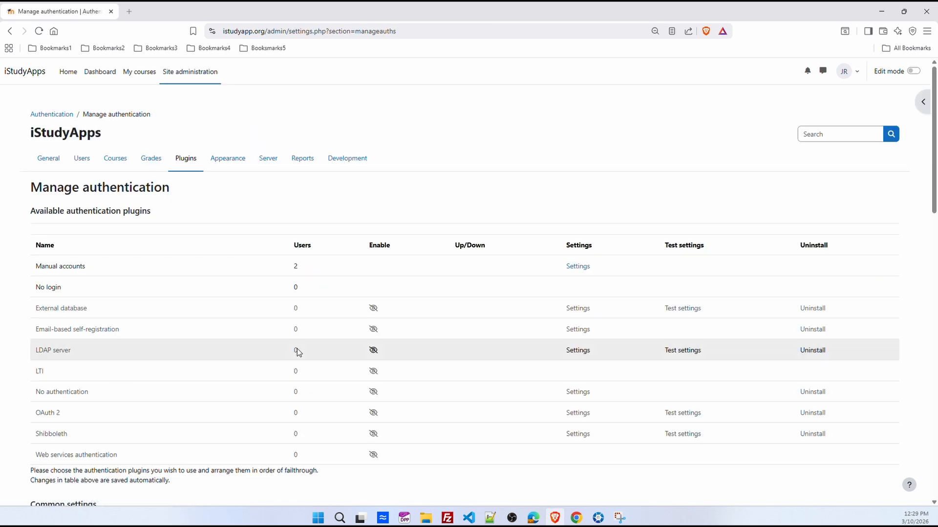
Set the Guest login button to Hide and save the authentication settings.
{"action": "scroll", "coordinate": [322, 357], "scroll_direction": "down", "scroll_amount": 2}
{"action": "scroll", "coordinate": [321, 357], "scroll_direction": "down", "scroll_amount": 6}
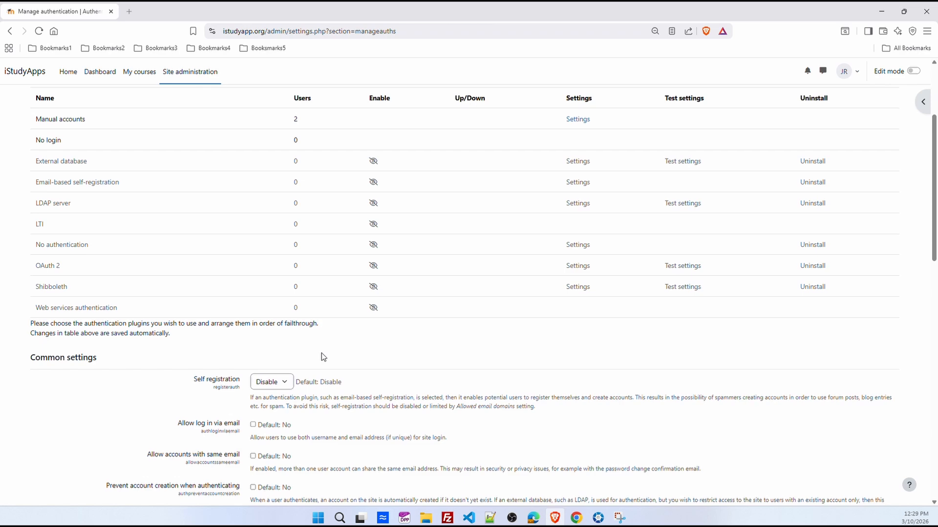
{"action": "scroll", "coordinate": [302, 312], "scroll_direction": "down", "scroll_amount": 1}
{"action": "left_click", "coordinate": [273, 269]}
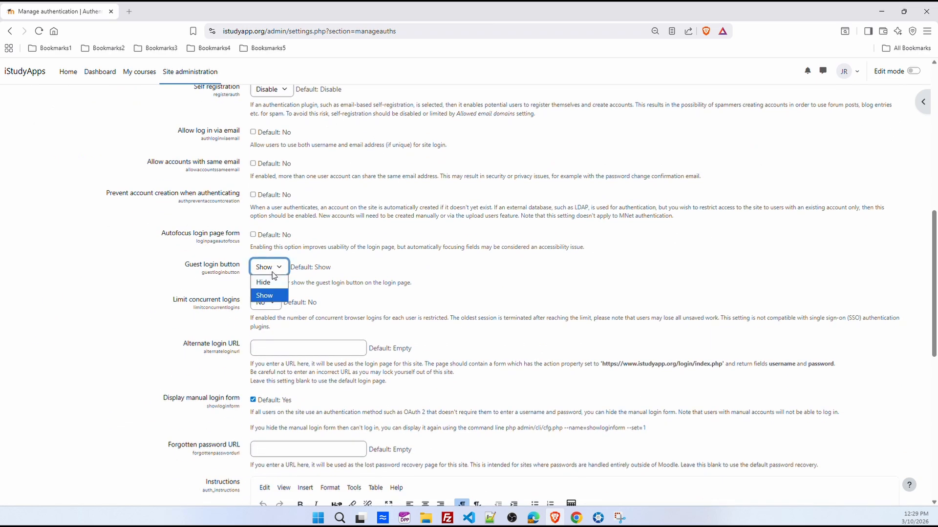
{"action": "left_click", "coordinate": [280, 285]}
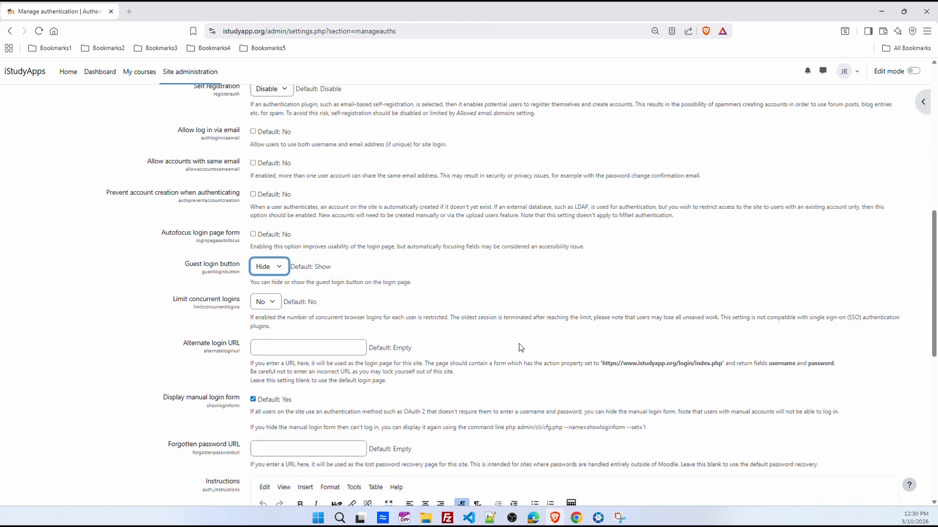
{"action": "scroll", "coordinate": [462, 346], "scroll_direction": "down", "scroll_amount": 9}
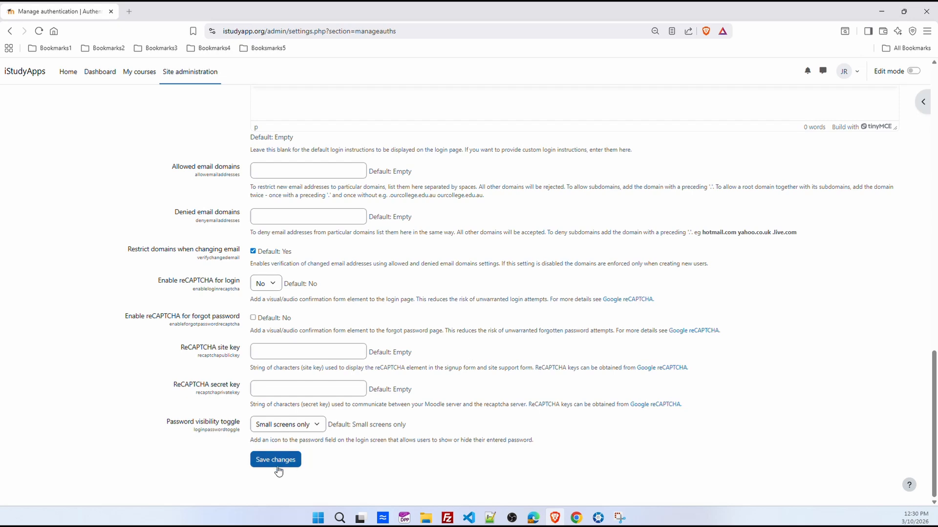
{"action": "left_click", "coordinate": [273, 462]}
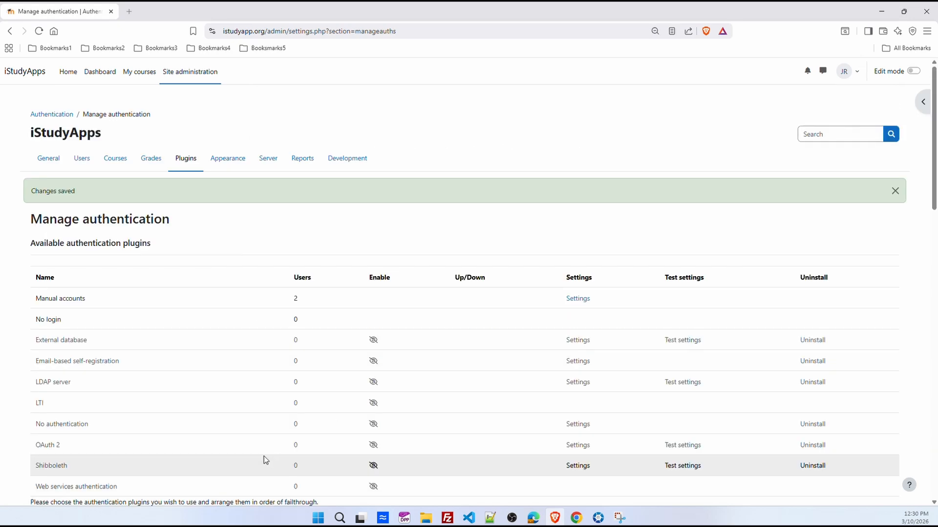
{"action": "left_click", "coordinate": [197, 77]}
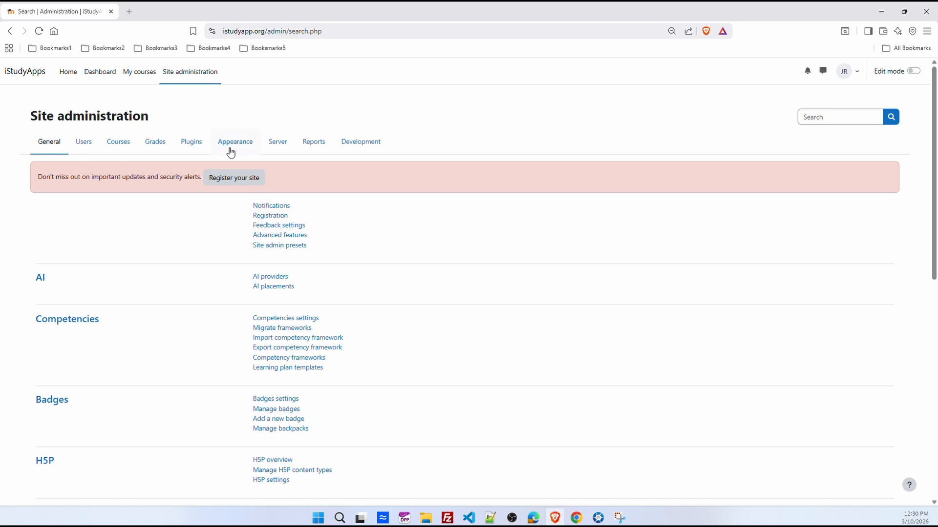
In Navigation settings, disable the Dashboard, set the start page to My courses, and save.
{"action": "left_click", "coordinate": [235, 145]}
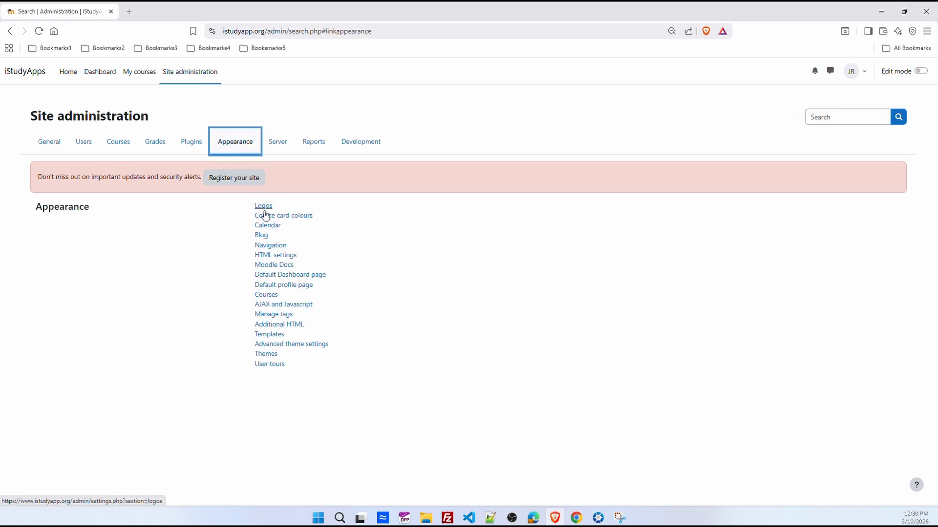
{"action": "left_click", "coordinate": [277, 246]}
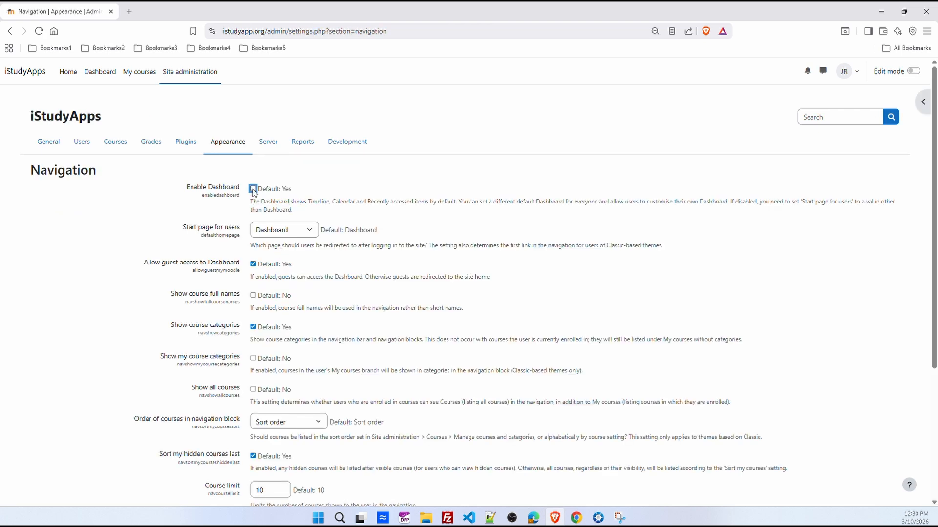
{"action": "left_click", "coordinate": [253, 189]}
{"action": "left_click", "coordinate": [309, 232]}
{"action": "left_click", "coordinate": [276, 272]}
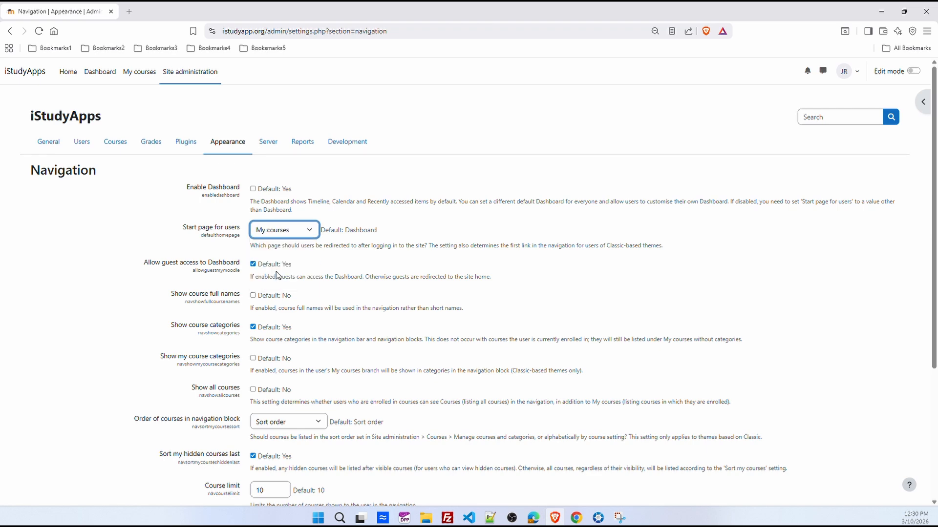
{"action": "scroll", "coordinate": [465, 384], "scroll_direction": "down", "scroll_amount": 4}
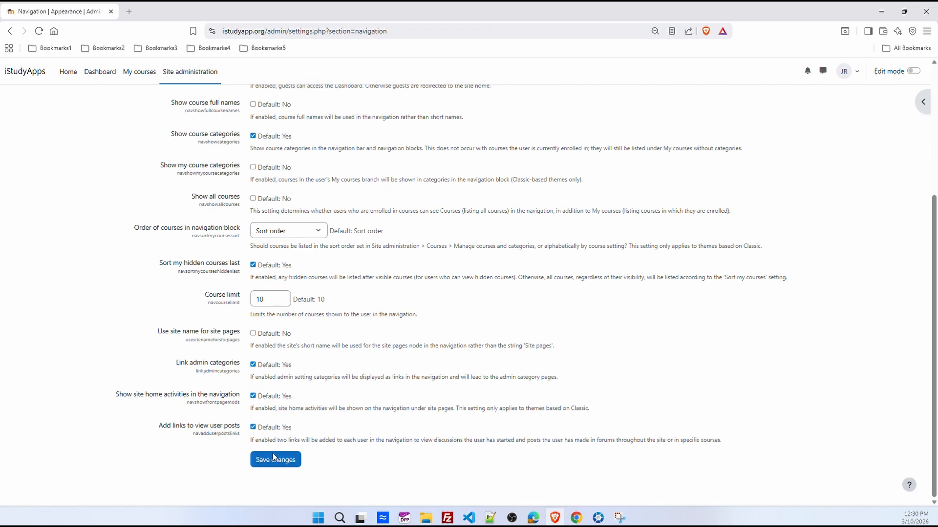
{"action": "left_click", "coordinate": [273, 458]}
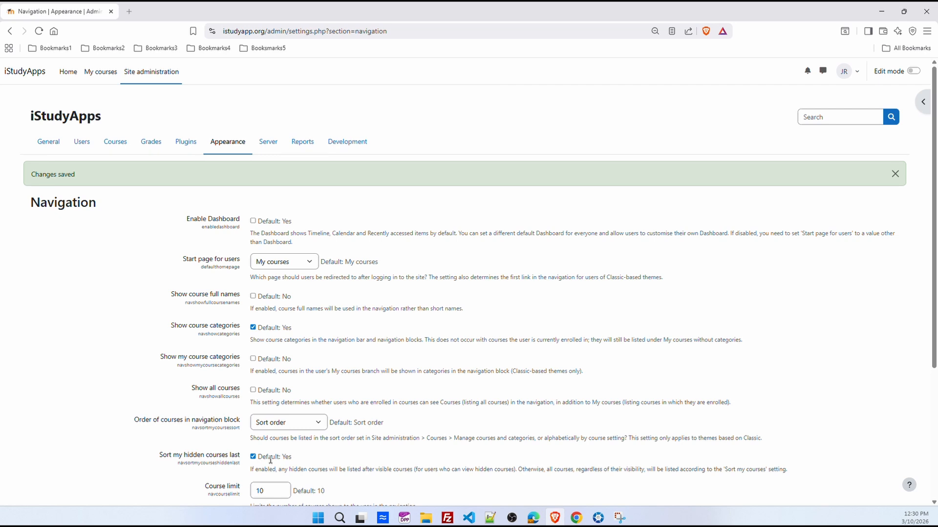
{"action": "left_click", "coordinate": [154, 74]}
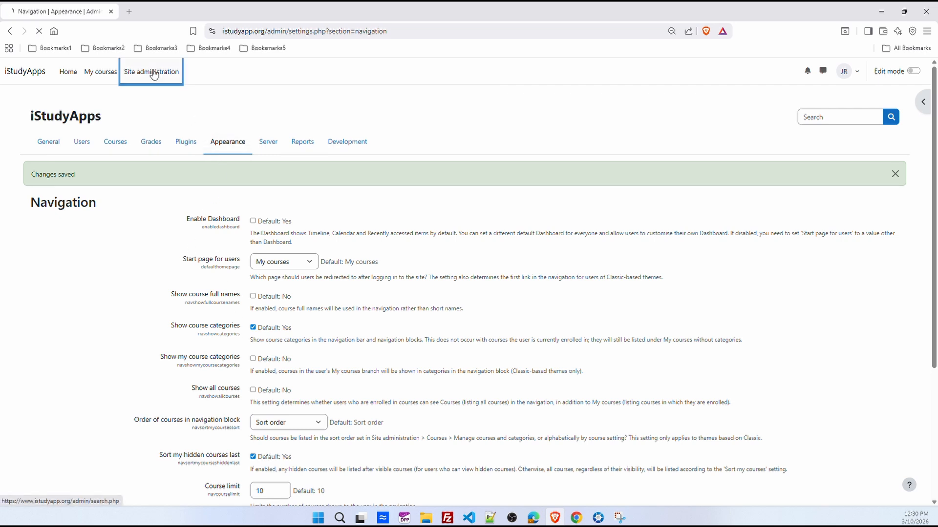
Hide the 'All courses' link in the Courses block settings and save.
{"action": "left_click", "coordinate": [190, 150]}
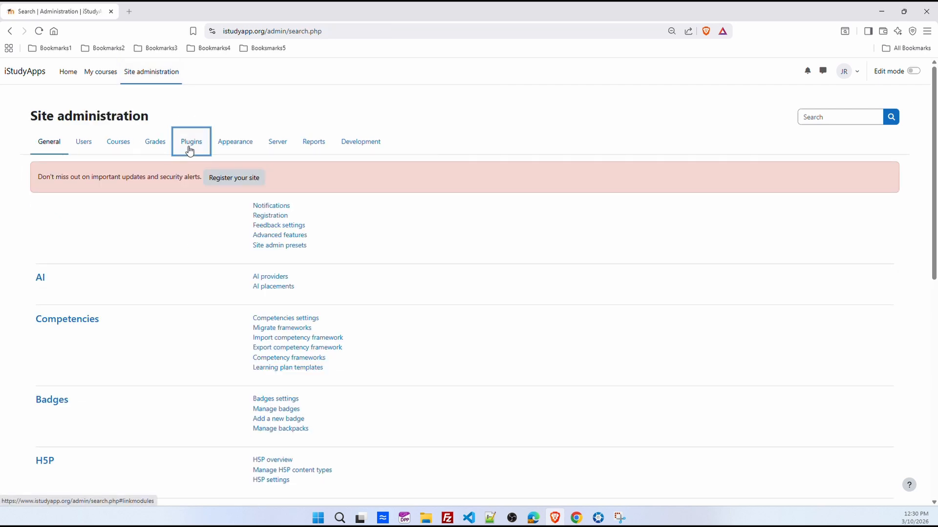
{"action": "scroll", "coordinate": [240, 262], "scroll_direction": "down", "scroll_amount": 10}
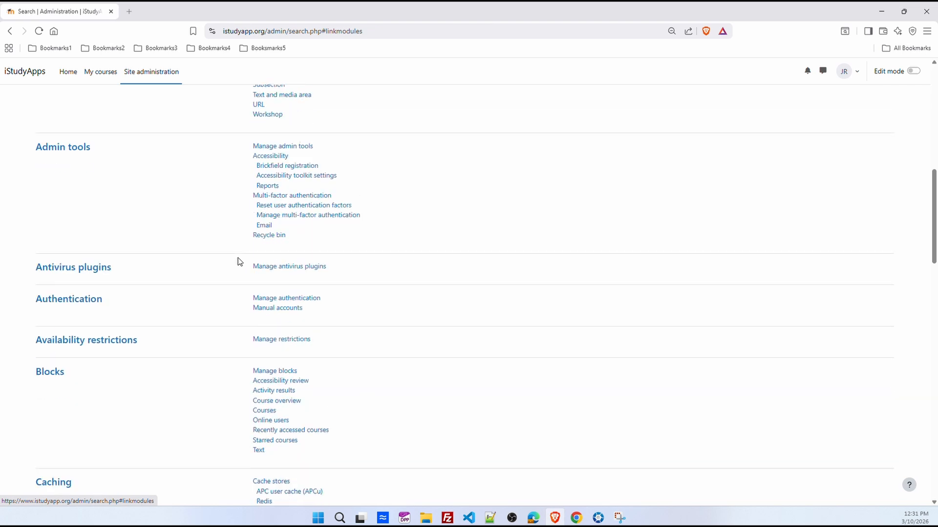
{"action": "scroll", "coordinate": [238, 261], "scroll_direction": "down", "scroll_amount": 4}
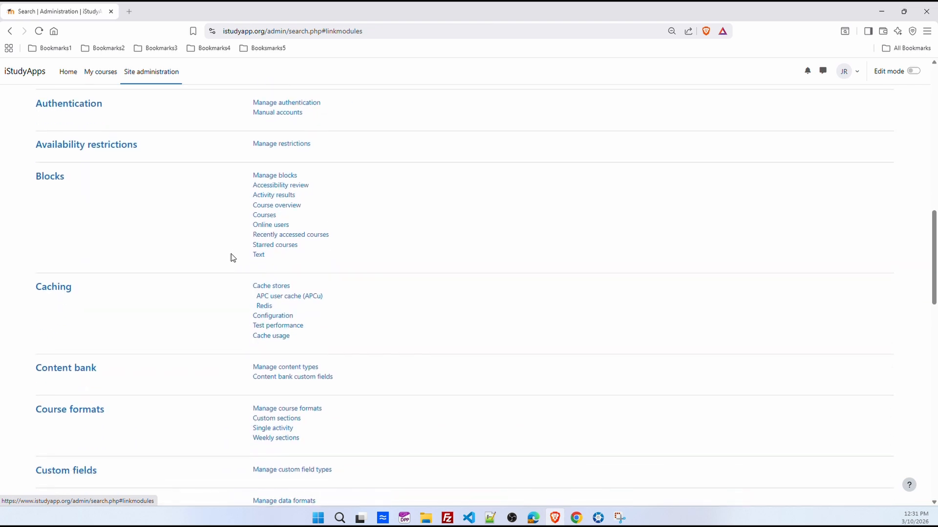
{"action": "left_click", "coordinate": [270, 218]}
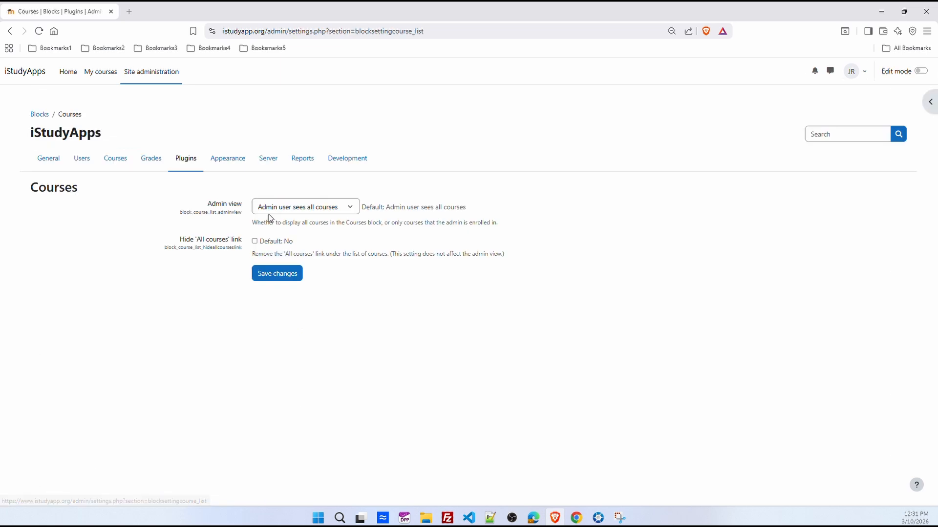
{"action": "left_click", "coordinate": [254, 242]}
{"action": "left_click", "coordinate": [276, 276]}
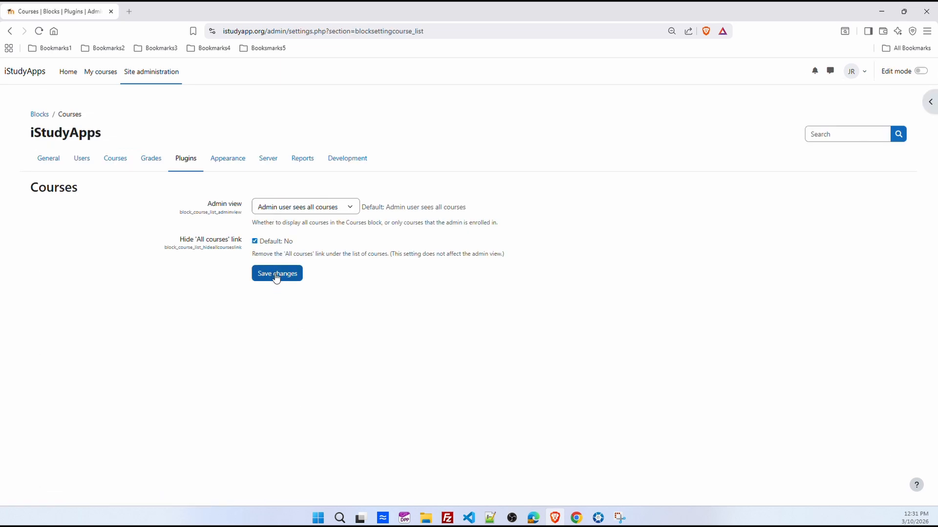
Go from the Site administration overview to Location settings.
{"action": "left_click", "coordinate": [148, 75]}
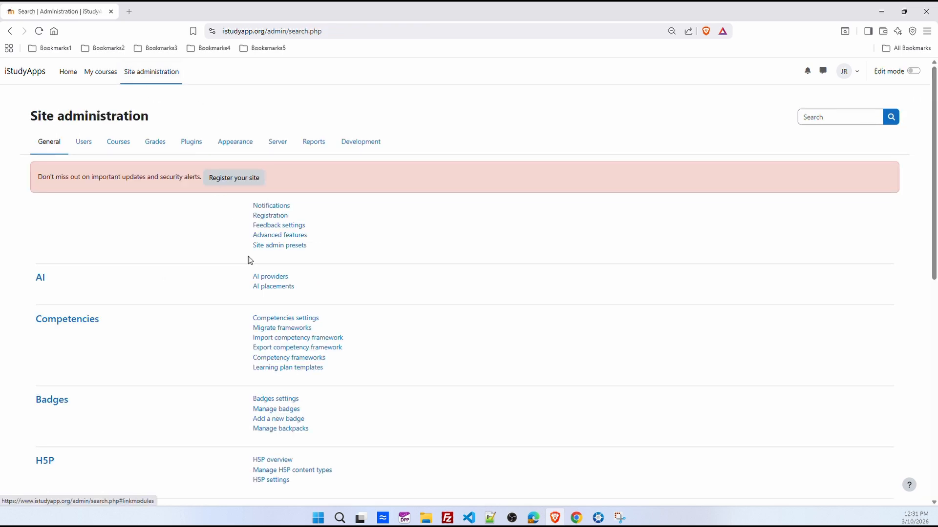
{"action": "scroll", "coordinate": [249, 260], "scroll_direction": "down", "scroll_amount": 5}
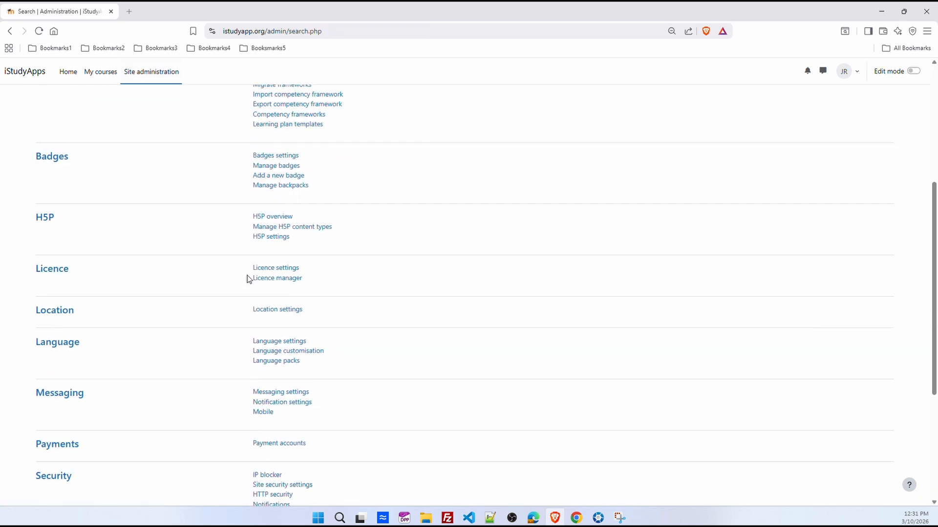
{"action": "left_click", "coordinate": [281, 310]}
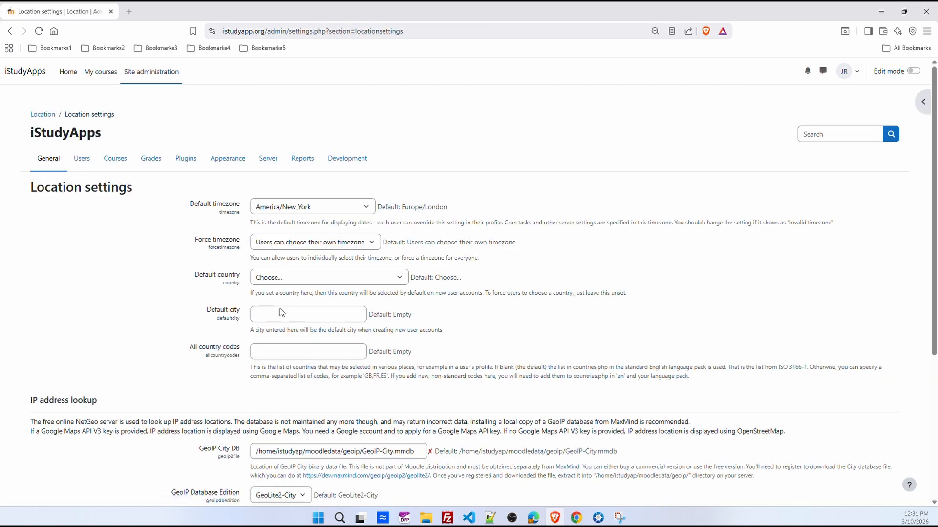
Set the default timezone to America/Los_Angeles and let users choose their own timezone.
{"action": "left_click", "coordinate": [344, 203]}
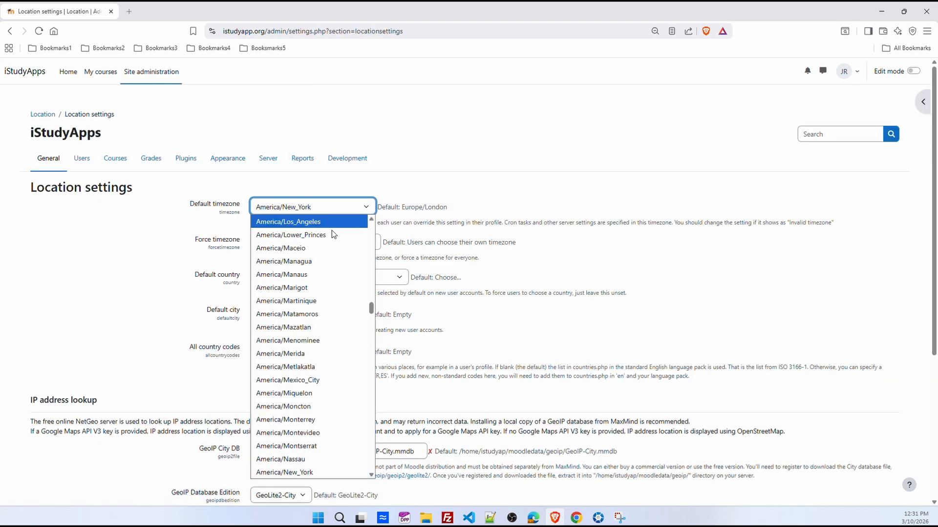
{"action": "left_click", "coordinate": [295, 222]}
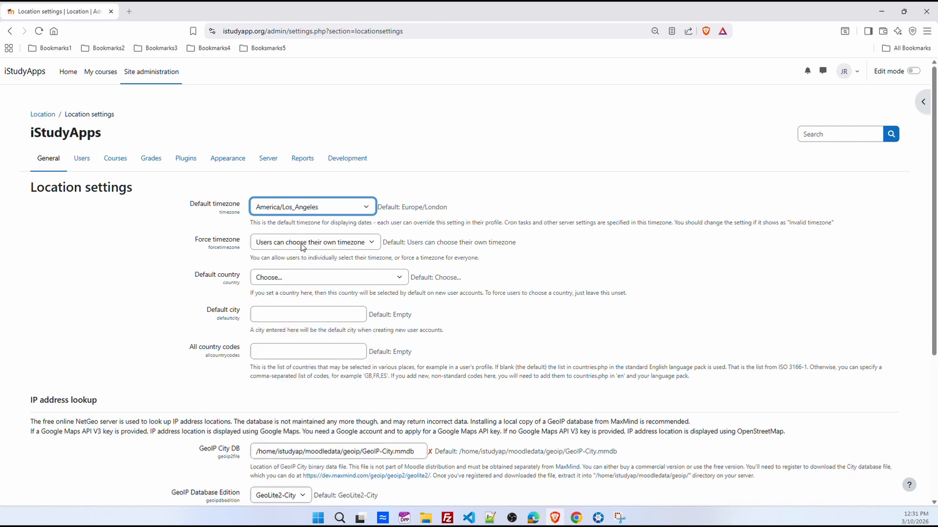
{"action": "left_click", "coordinate": [303, 243]}
{"action": "left_click", "coordinate": [317, 243]}
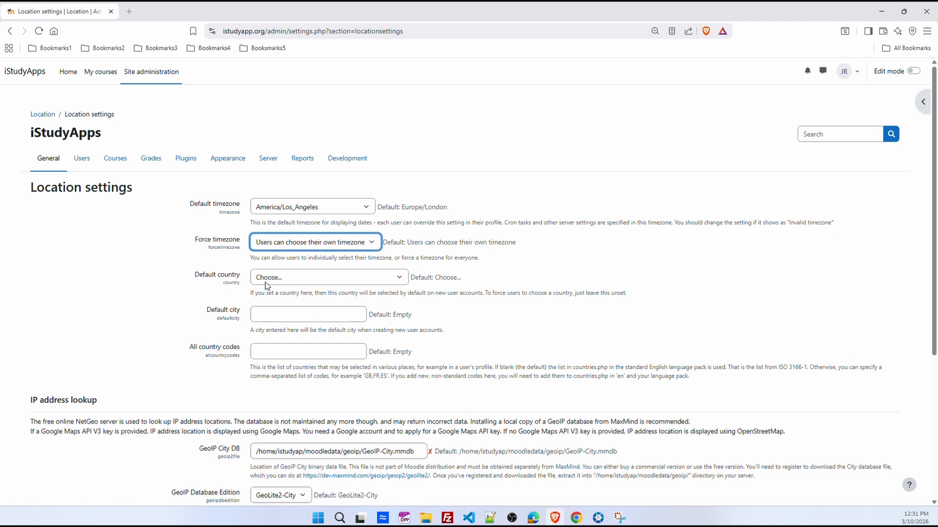
Set default country United States and city Madera, save, then go to site home.
{"action": "left_click", "coordinate": [334, 276]}
{"action": "scroll", "coordinate": [403, 35], "scroll_direction": "down", "scroll_amount": 1}
{"action": "left_click_drag", "start_coordinate": [404, 35], "coordinate": [404, 258]}
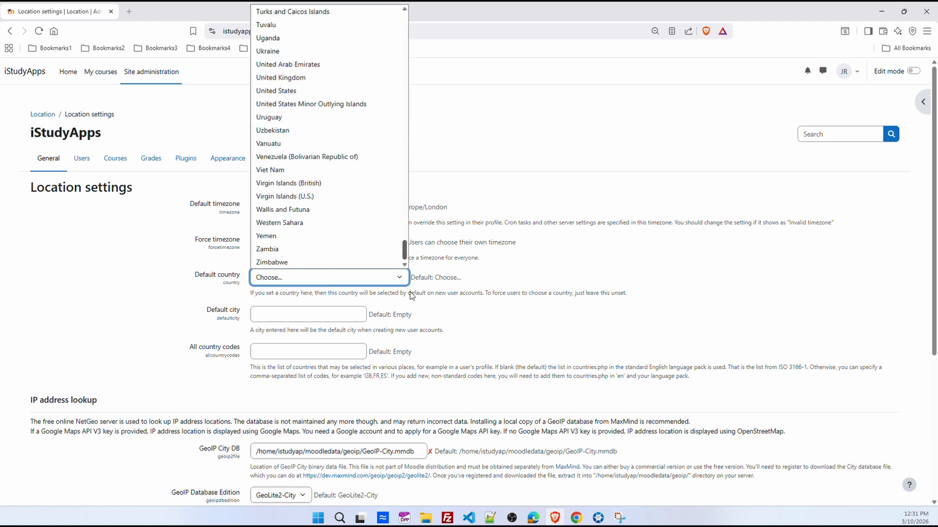
{"action": "left_click", "coordinate": [294, 92]}
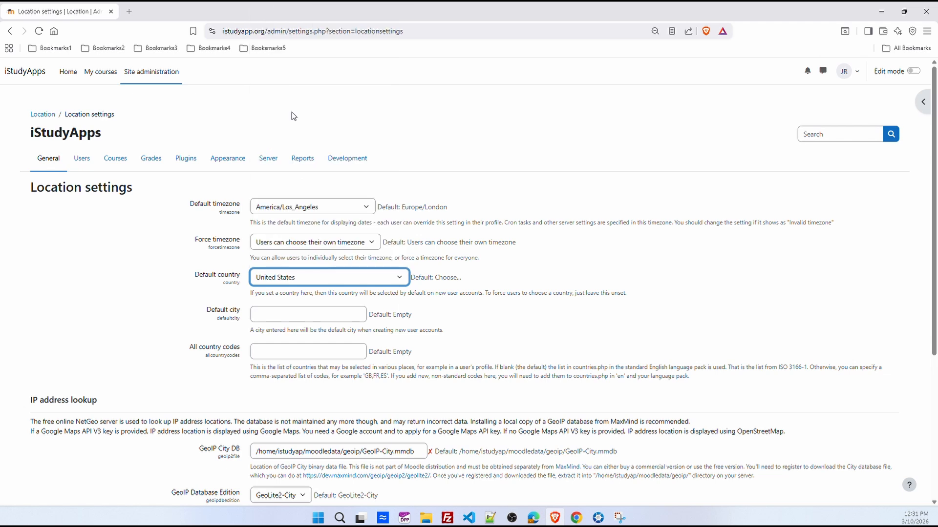
{"action": "left_click", "coordinate": [263, 308]}
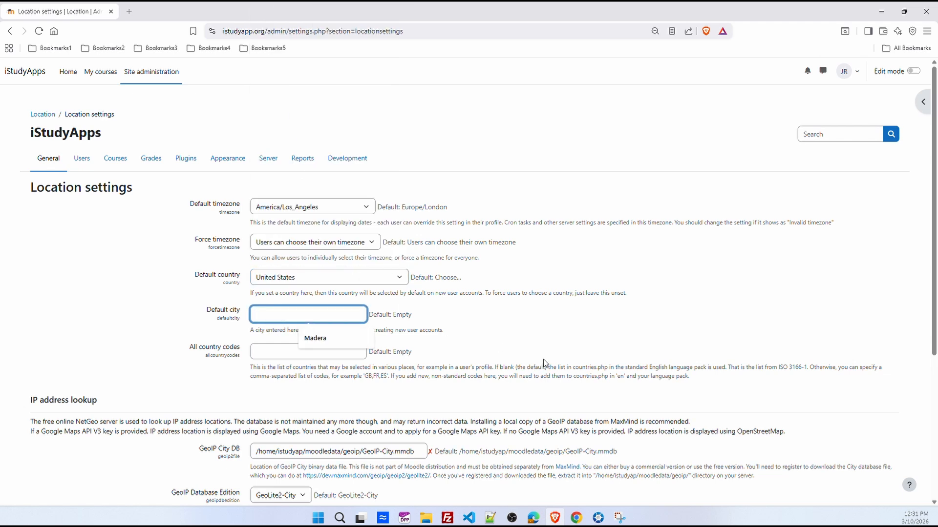
{"action": "left_click", "coordinate": [316, 341]}
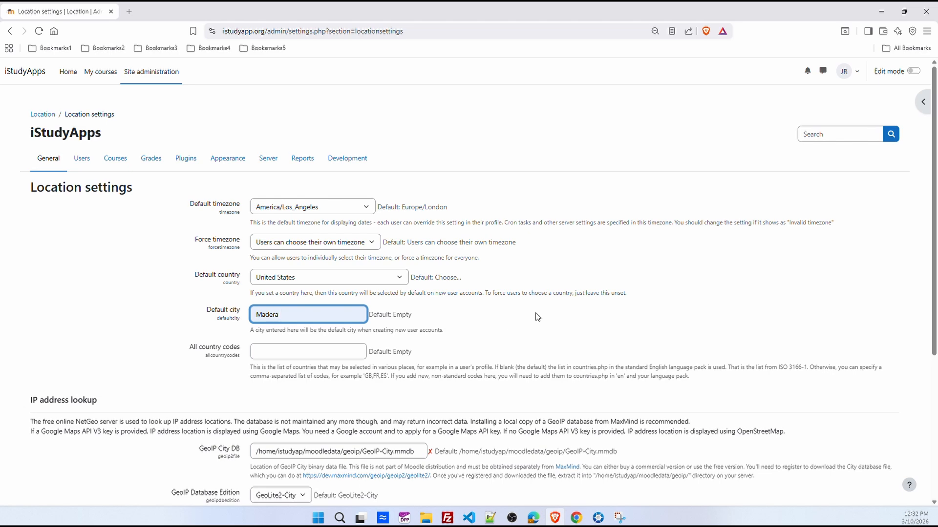
{"action": "scroll", "coordinate": [537, 316], "scroll_direction": "down", "scroll_amount": 5}
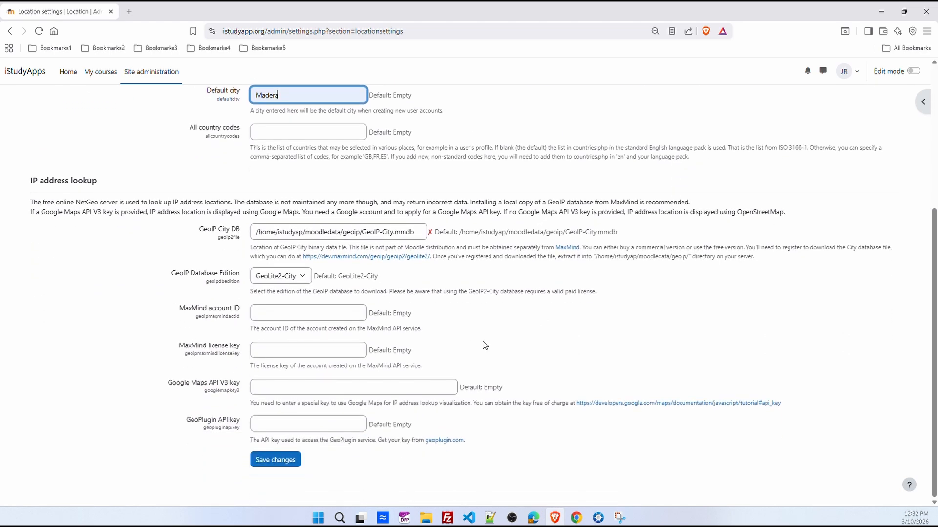
{"action": "left_click", "coordinate": [271, 461]}
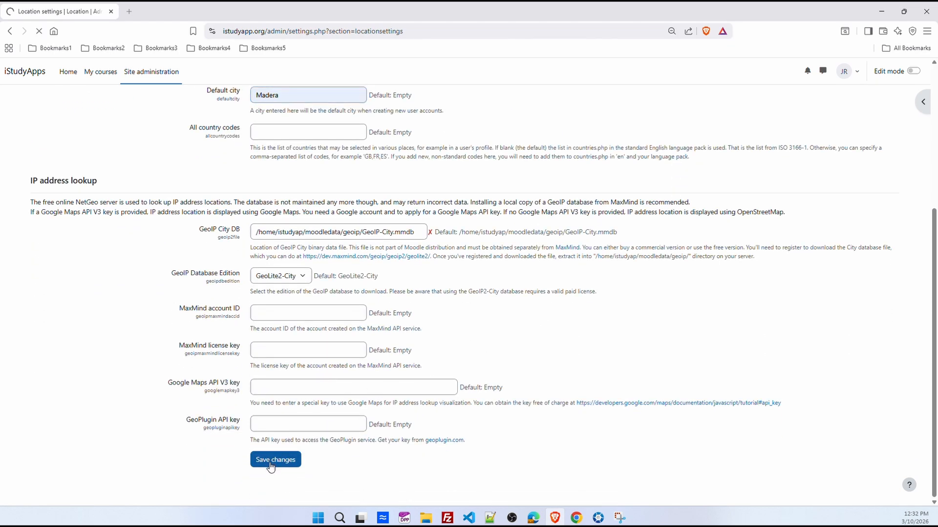
{"action": "left_click", "coordinate": [63, 73]}
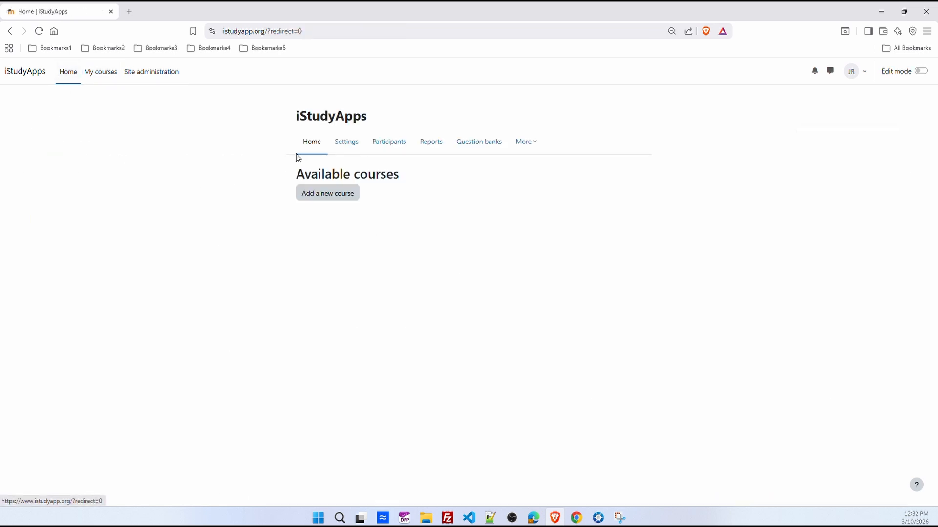
Show Announcements on site home and Enrolled courses to logged-in users, then save.
{"action": "left_click", "coordinate": [344, 143]}
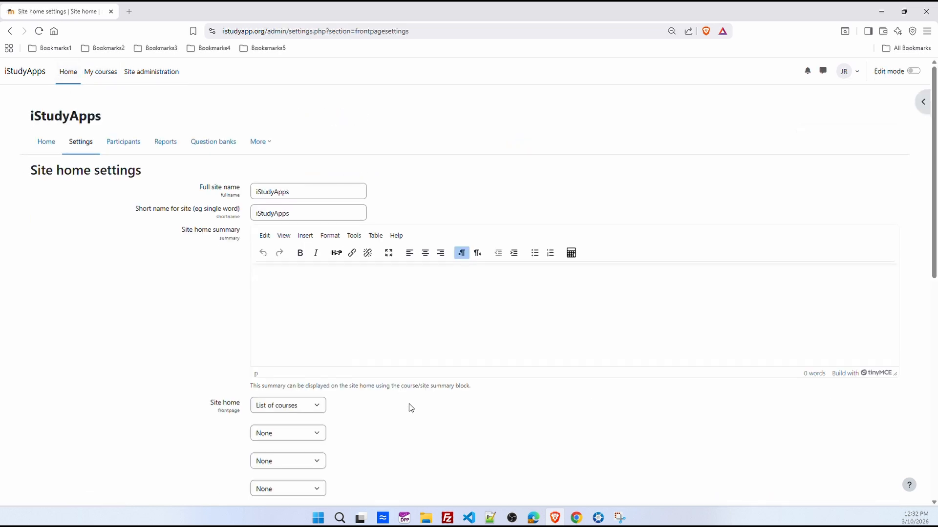
{"action": "scroll", "coordinate": [410, 403], "scroll_direction": "down", "scroll_amount": 4}
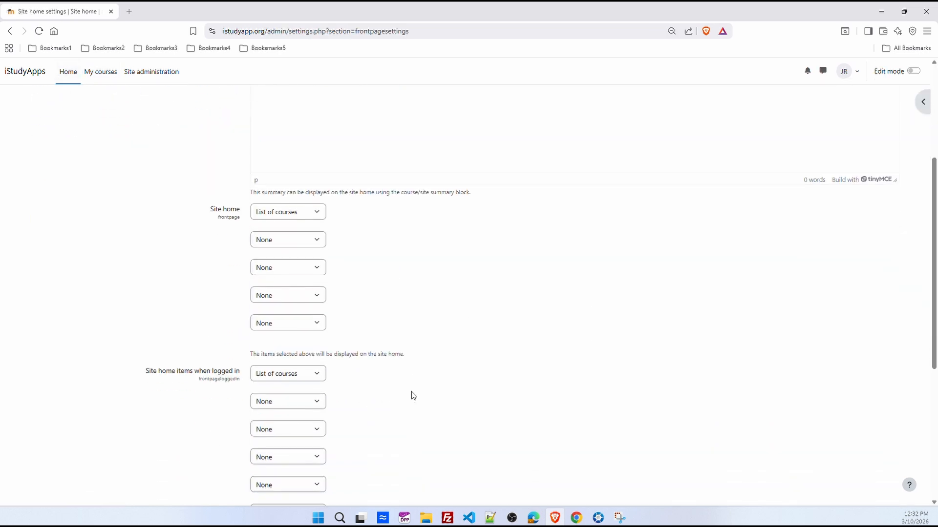
{"action": "left_click", "coordinate": [315, 213]}
{"action": "left_click", "coordinate": [299, 226]}
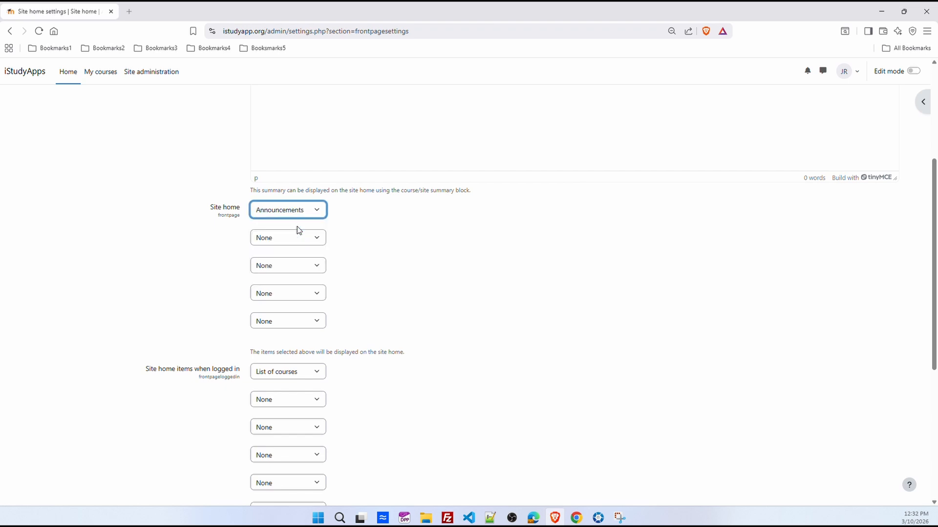
{"action": "scroll", "coordinate": [397, 376], "scroll_direction": "down", "scroll_amount": 2}
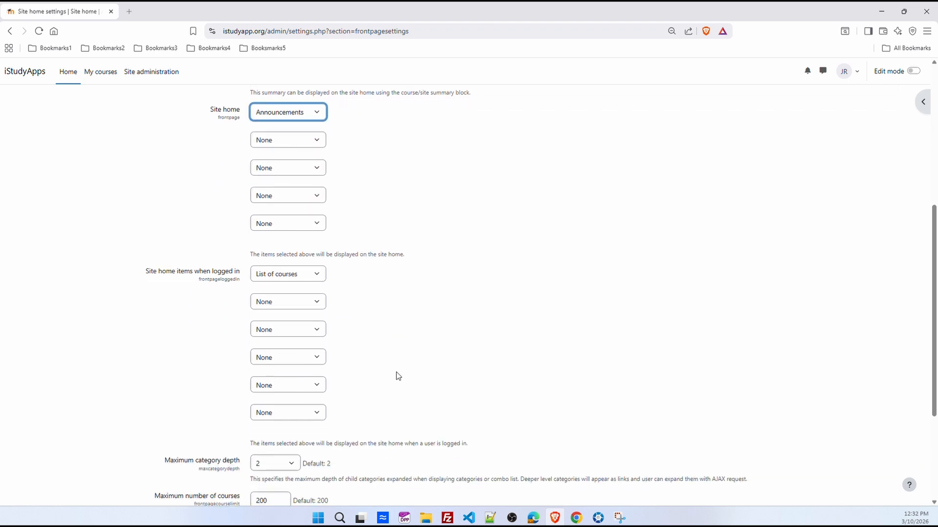
{"action": "left_click", "coordinate": [318, 274]}
{"action": "left_click", "coordinate": [299, 314]}
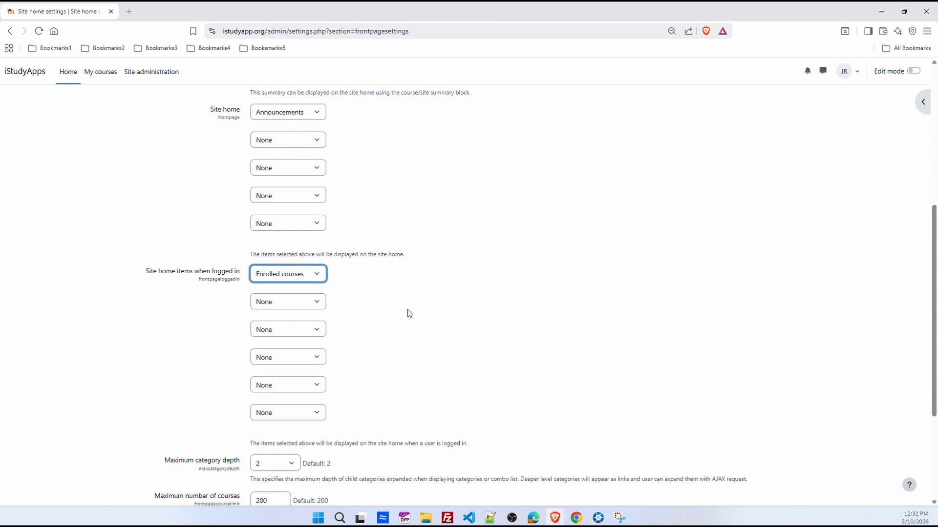
{"action": "scroll", "coordinate": [413, 317], "scroll_direction": "down", "scroll_amount": 3}
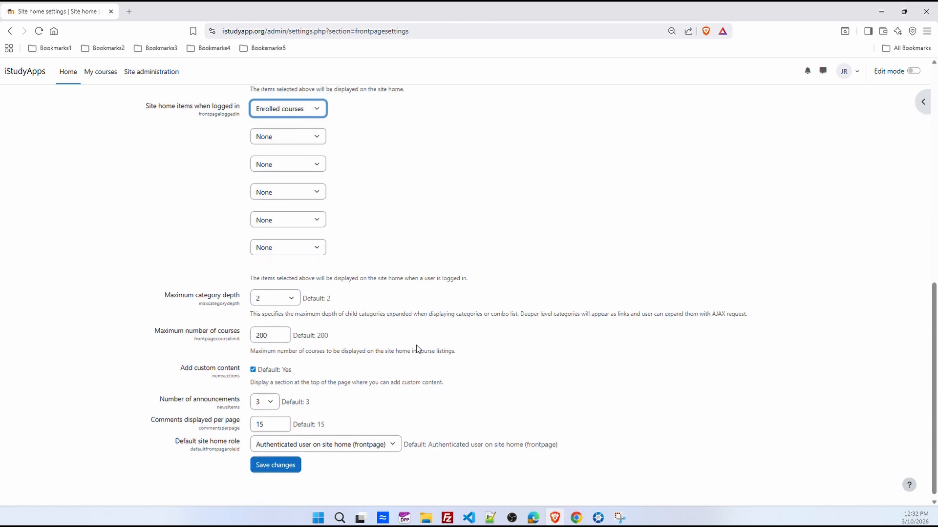
{"action": "left_click", "coordinate": [279, 462]}
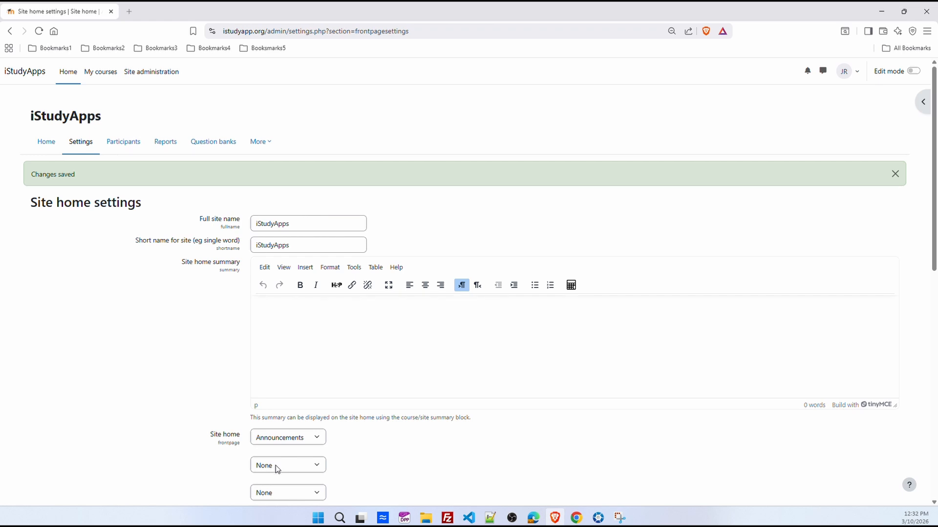
Upload Coffee_BG2.jpg as the Boost theme's login page background image and save.
{"action": "left_click", "coordinate": [151, 73]}
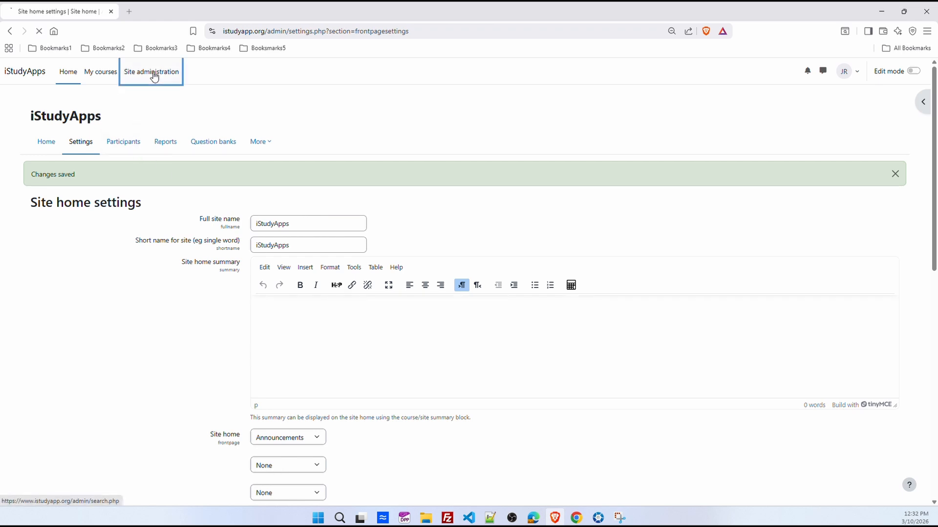
{"action": "left_click", "coordinate": [232, 147]}
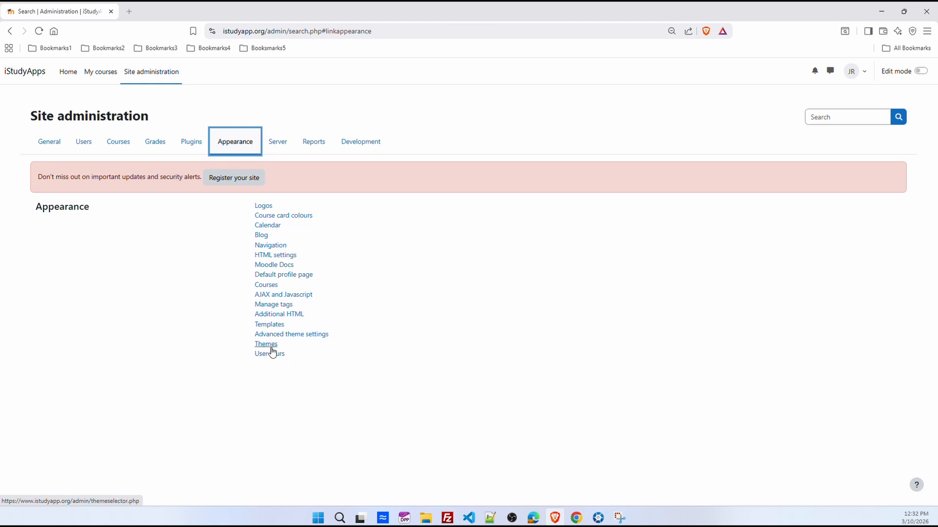
{"action": "left_click", "coordinate": [271, 347]}
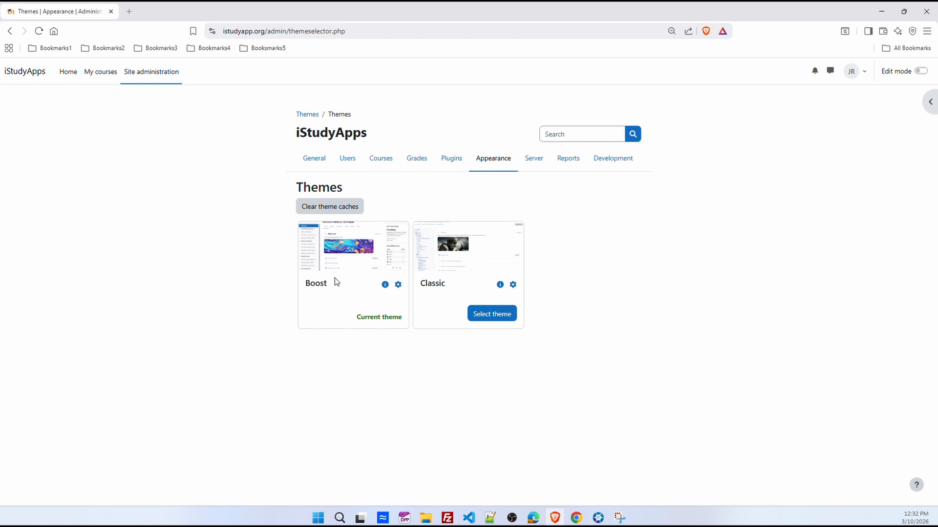
{"action": "left_click", "coordinate": [399, 285]}
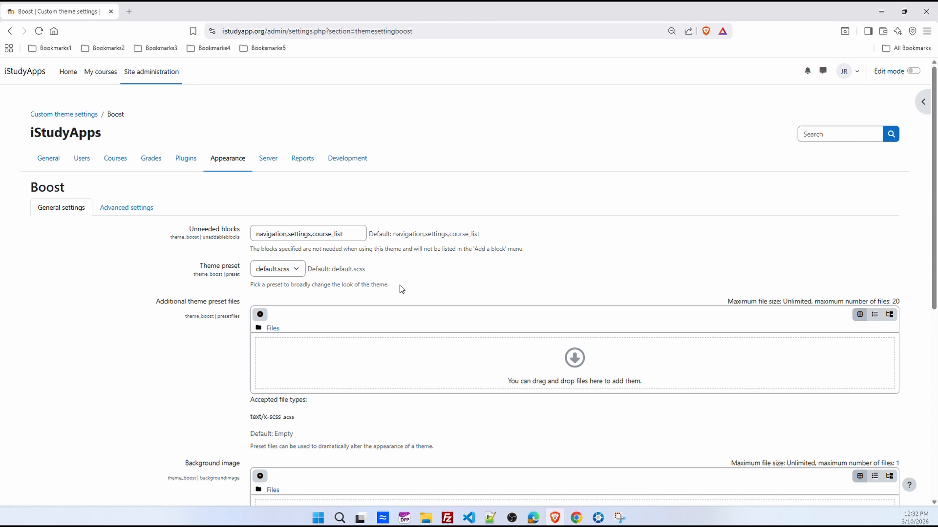
{"action": "scroll", "coordinate": [399, 285], "scroll_direction": "down", "scroll_amount": 5}
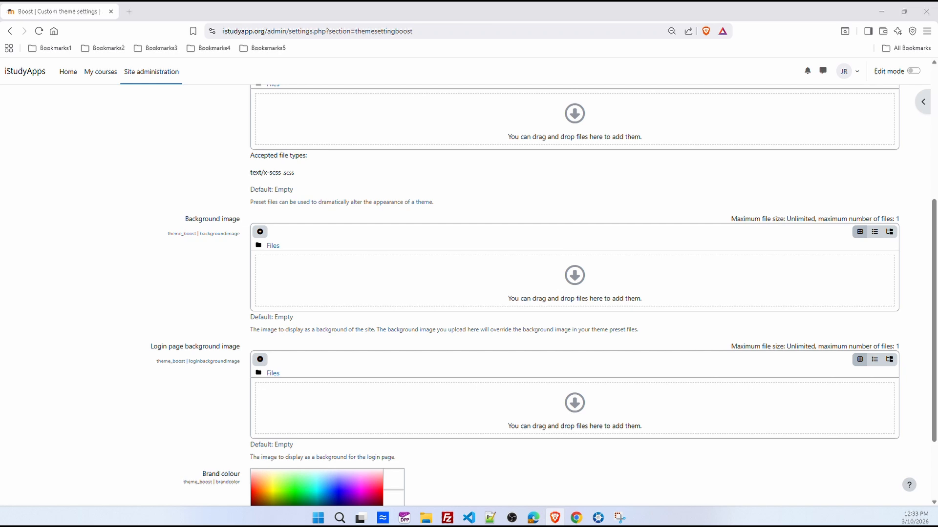
{"action": "left_click_drag", "start_coordinate": [928, 312], "coordinate": [401, 402]}
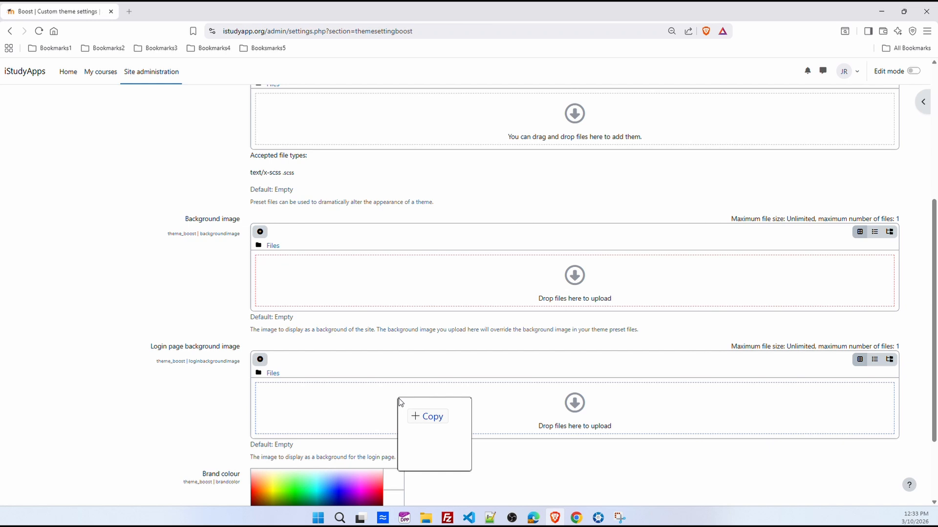
{"action": "left_click_drag", "start_coordinate": [400, 401], "coordinate": [401, 402]}
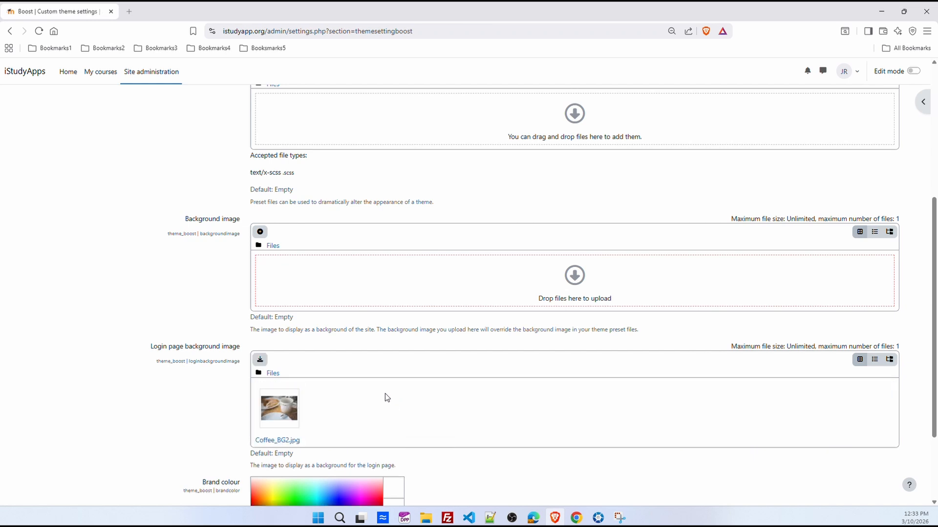
{"action": "scroll", "coordinate": [387, 398], "scroll_direction": "down", "scroll_amount": 2}
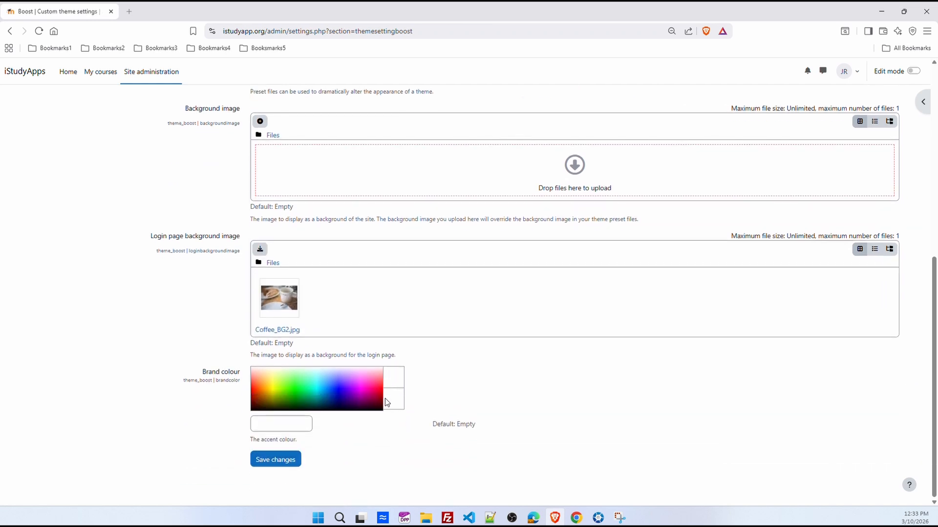
{"action": "left_click", "coordinate": [282, 464]}
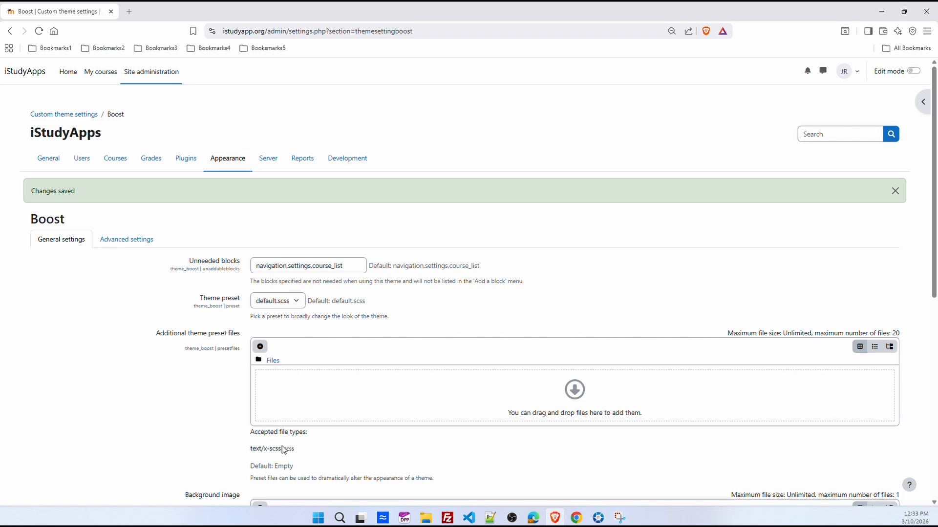
Look over Boost's Advanced settings, then return to Site administration.
{"action": "left_click", "coordinate": [138, 239]}
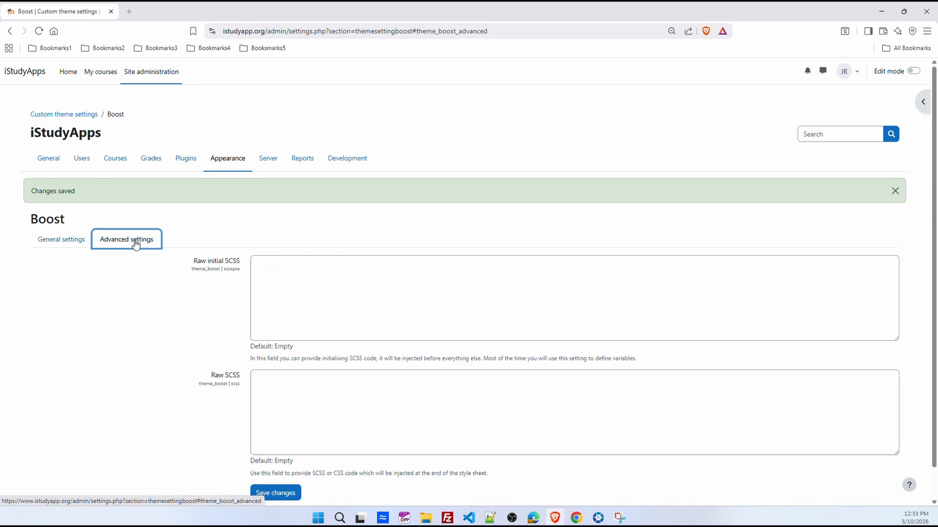
{"action": "scroll", "coordinate": [375, 293], "scroll_direction": "down", "scroll_amount": 1}
{"action": "scroll", "coordinate": [377, 291], "scroll_direction": "up", "scroll_amount": 1}
{"action": "left_click", "coordinate": [158, 77]}
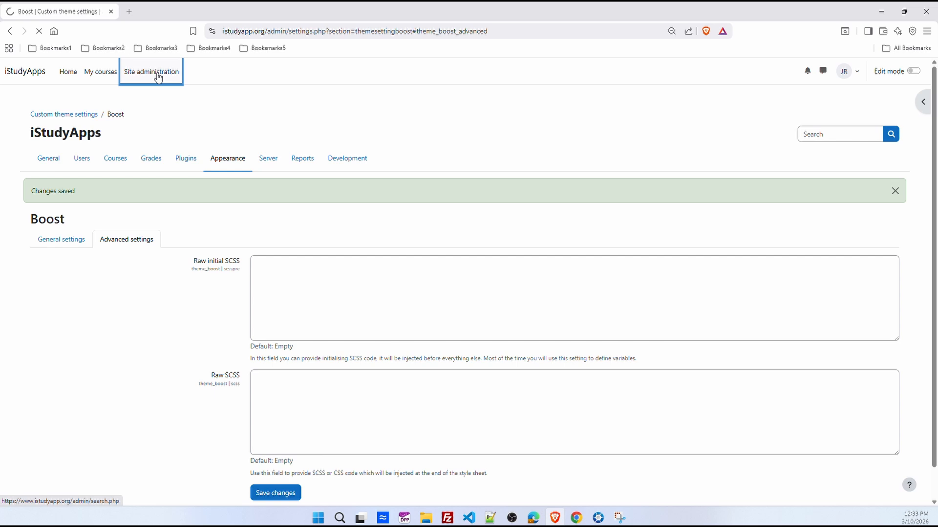
Find Boost Union in the Moodle plugins directory and send it to the iStudyApps site.
{"action": "left_click", "coordinate": [191, 142]}
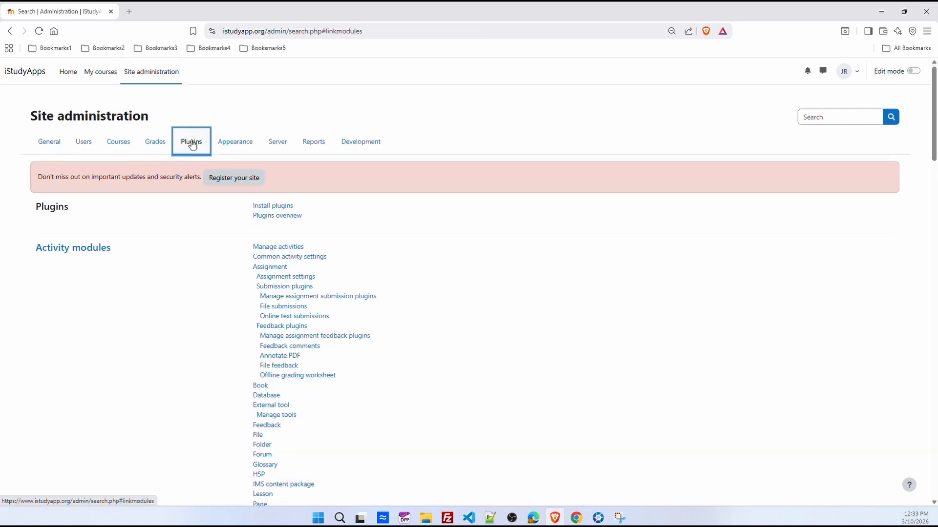
{"action": "left_click", "coordinate": [272, 206]}
{"action": "left_click", "coordinate": [481, 197]}
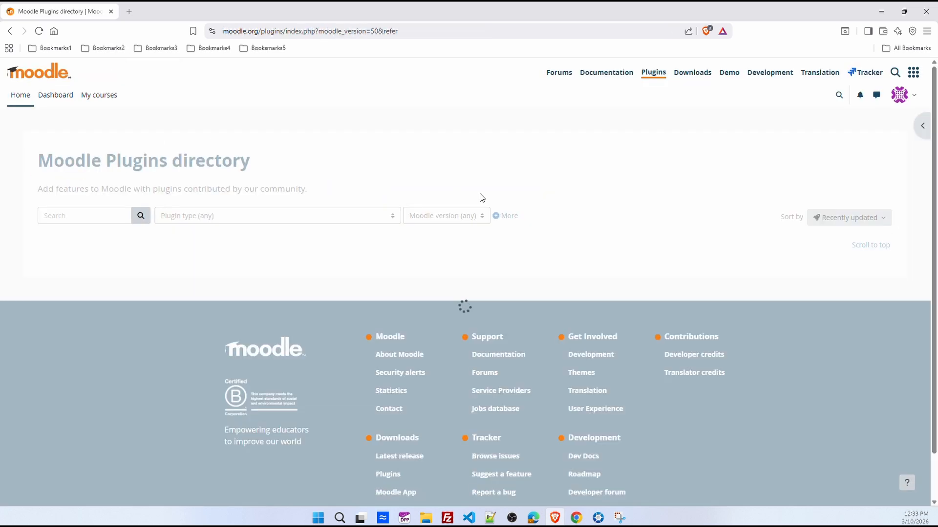
{"action": "left_click", "coordinate": [391, 216]}
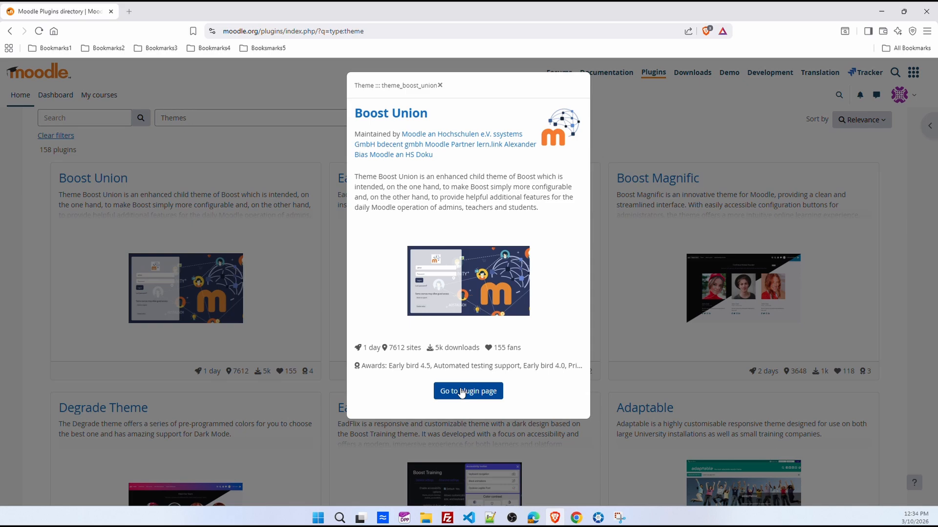
{"action": "left_click", "coordinate": [457, 389]}
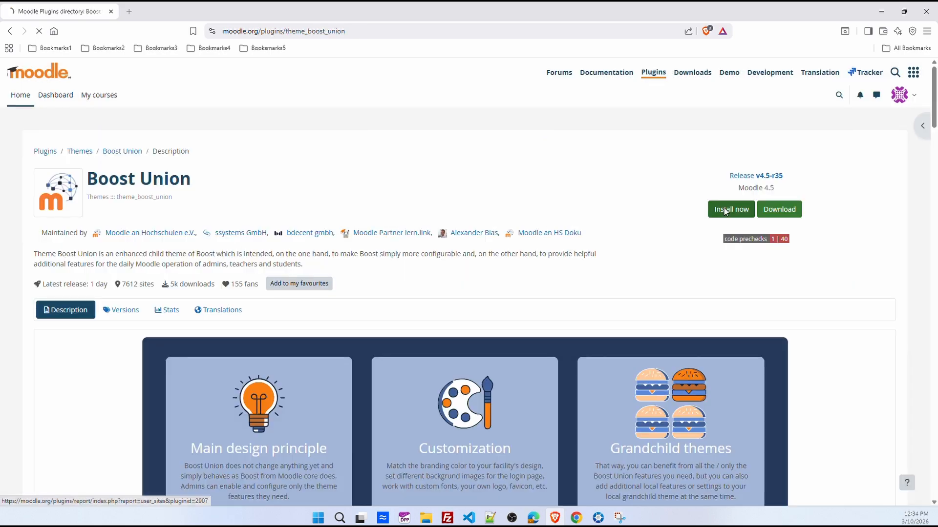
{"action": "left_click", "coordinate": [726, 211]}
{"action": "left_click", "coordinate": [55, 267]}
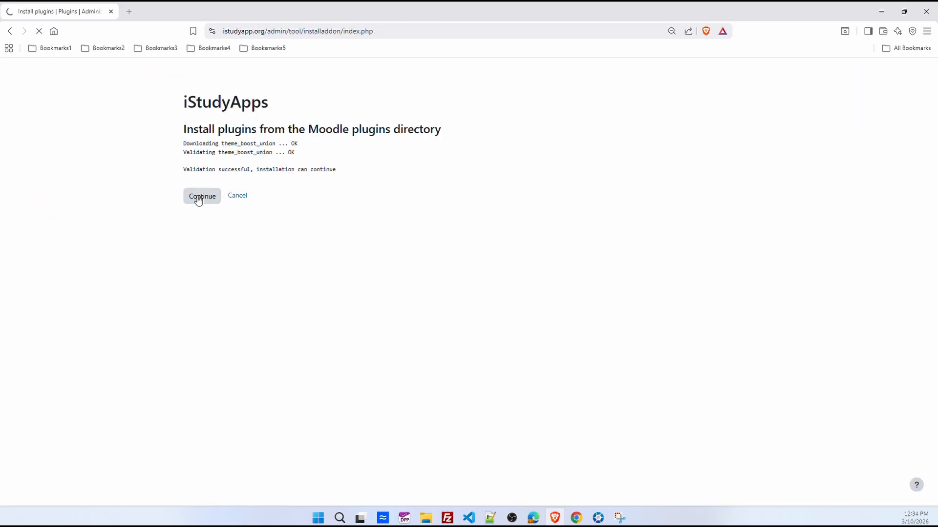
Pass validation and server checks, upgrade the database, and save Boost Union's settings.
{"action": "scroll", "coordinate": [455, 371], "scroll_direction": "down", "scroll_amount": 8}
{"action": "left_click", "coordinate": [464, 493]}
{"action": "left_click", "coordinate": [475, 358]}
{"action": "left_click", "coordinate": [470, 190]}
{"action": "scroll", "coordinate": [548, 214], "scroll_direction": "down", "scroll_amount": 20}
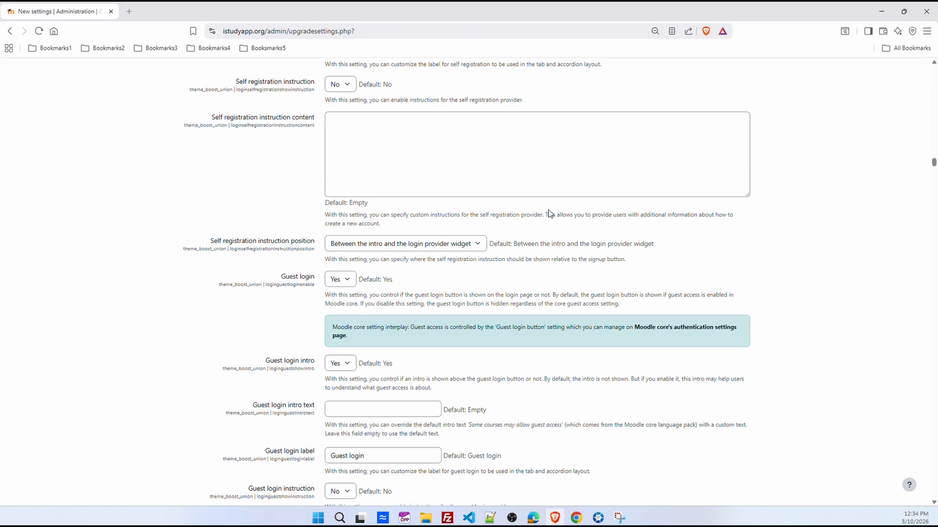
{"action": "scroll", "coordinate": [548, 213], "scroll_direction": "down", "scroll_amount": 20}
{"action": "left_click", "coordinate": [204, 493]}
Select Boost Union as the site theme.
{"action": "left_click", "coordinate": [236, 142]}
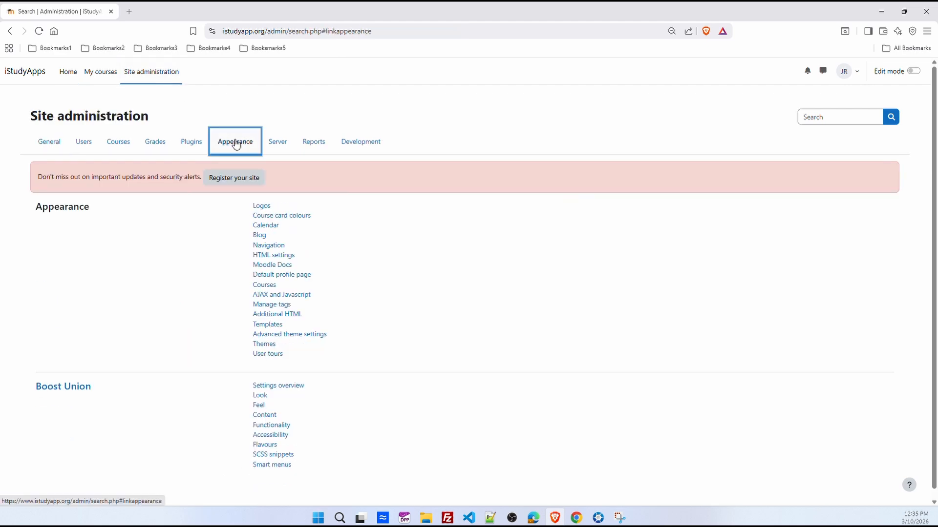
{"action": "left_click", "coordinate": [264, 344]}
{"action": "left_click", "coordinate": [492, 313]}
Set Boost Union's site branding logo and favicon in its Look settings and save.
{"action": "left_click", "coordinate": [397, 315]}
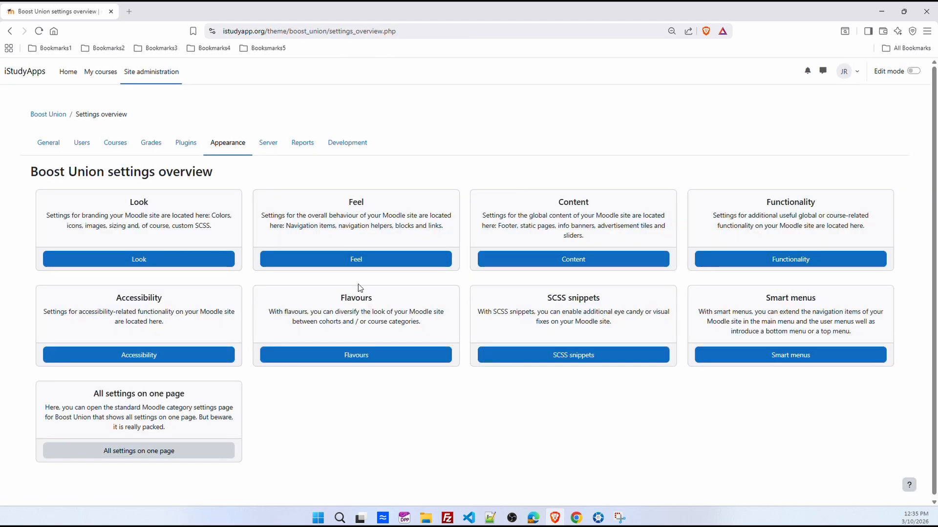
{"action": "left_click", "coordinate": [138, 259]}
{"action": "left_click", "coordinate": [178, 212]}
{"action": "scroll", "coordinate": [178, 212], "scroll_direction": "down", "scroll_amount": 4}
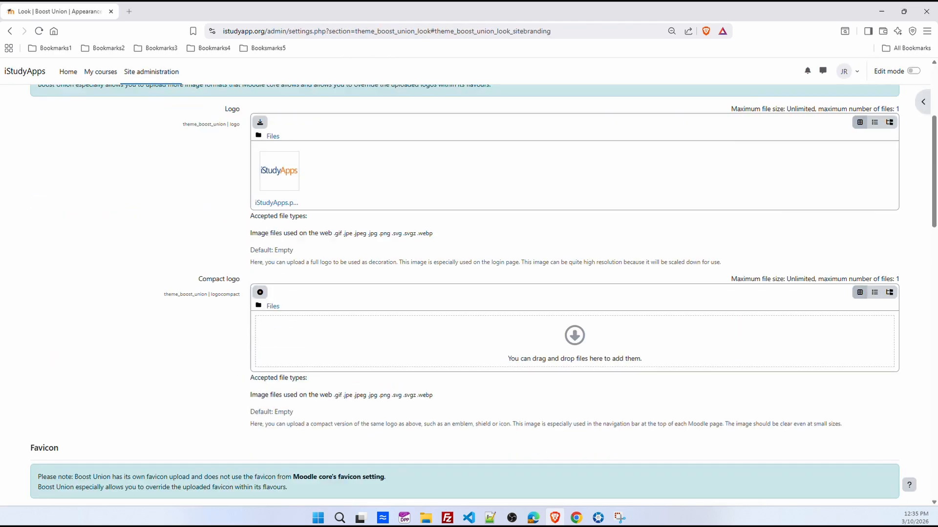
{"action": "scroll", "coordinate": [699, 311], "scroll_direction": "down", "scroll_amount": 5}
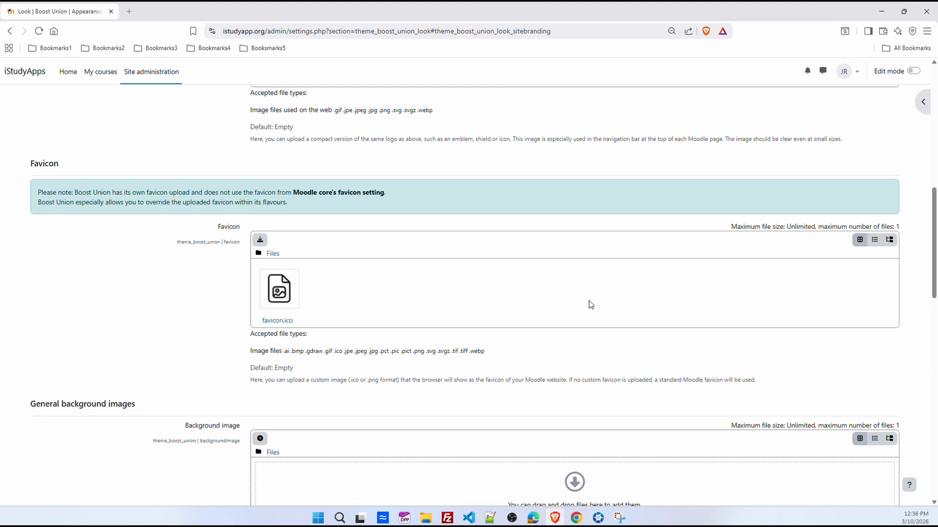
{"action": "scroll", "coordinate": [588, 303], "scroll_direction": "down", "scroll_amount": 20}
{"action": "left_click", "coordinate": [274, 458]}
Upload Coffee_BG2.jpg as Boost Union's login page background and save.
{"action": "left_click", "coordinate": [372, 248]}
{"action": "left_click_drag", "start_coordinate": [937, 371], "coordinate": [607, 376]}
{"action": "scroll", "coordinate": [211, 400], "scroll_direction": "down", "scroll_amount": 20}
{"action": "left_click", "coordinate": [272, 456]}
Return to the Themes list under Site administration > Appearance.
{"action": "left_click", "coordinate": [122, 72]}
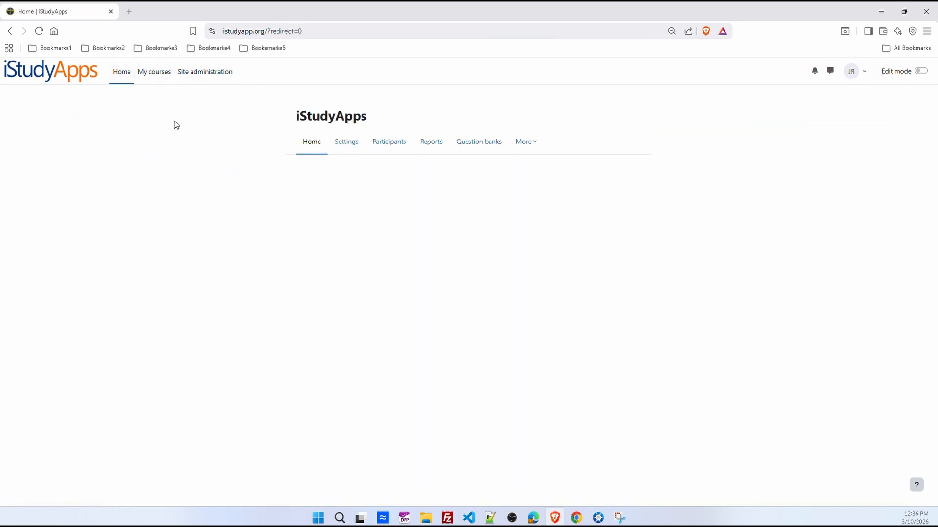
{"action": "left_click", "coordinate": [205, 74]}
{"action": "left_click", "coordinate": [230, 146]}
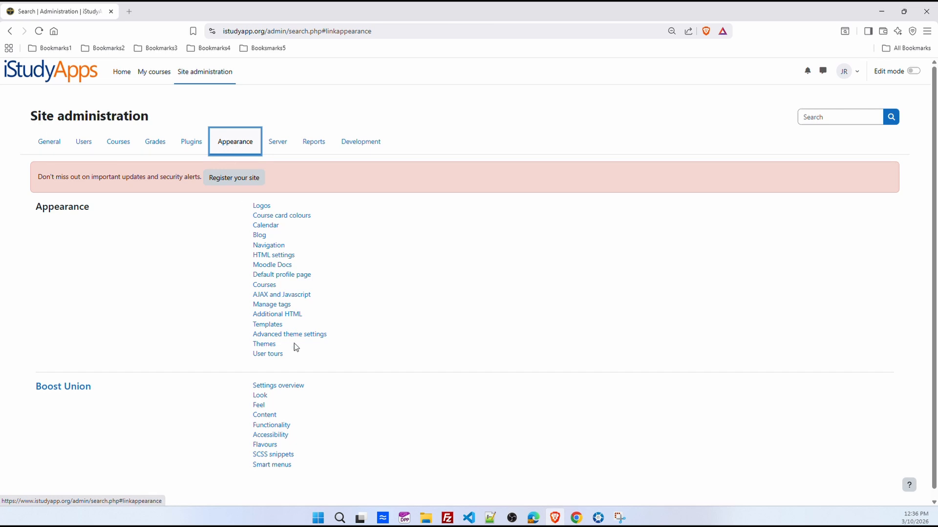
{"action": "left_click", "coordinate": [264, 344]}
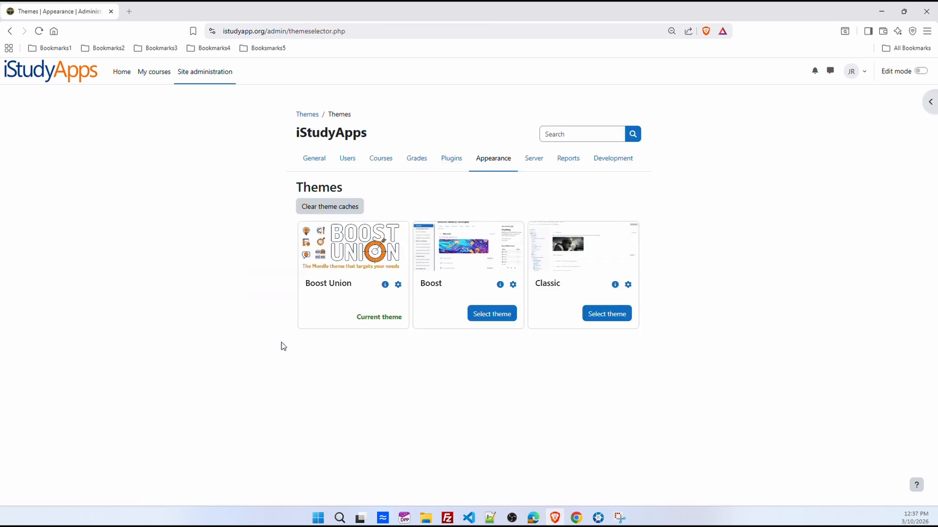
Select Boost as the current theme and go back to Site administration.
{"action": "left_click", "coordinate": [500, 315]}
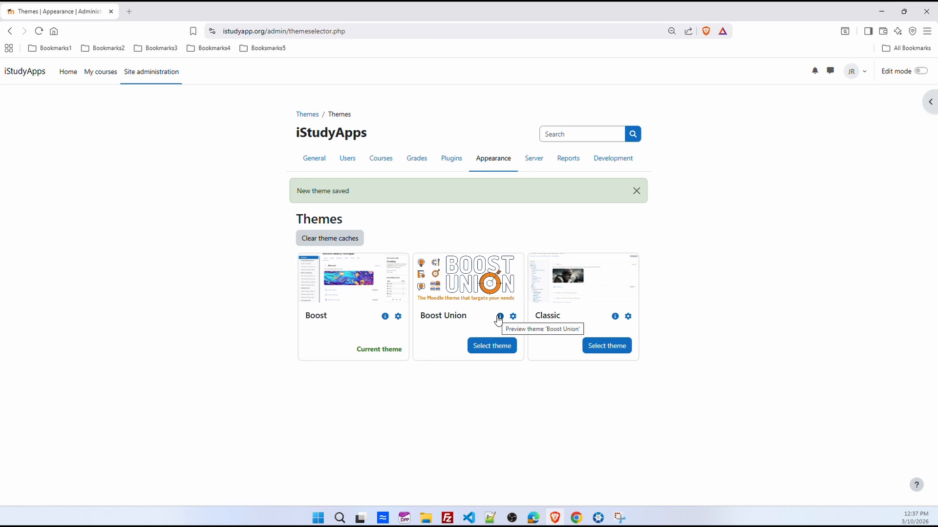
{"action": "left_click", "coordinate": [162, 77]}
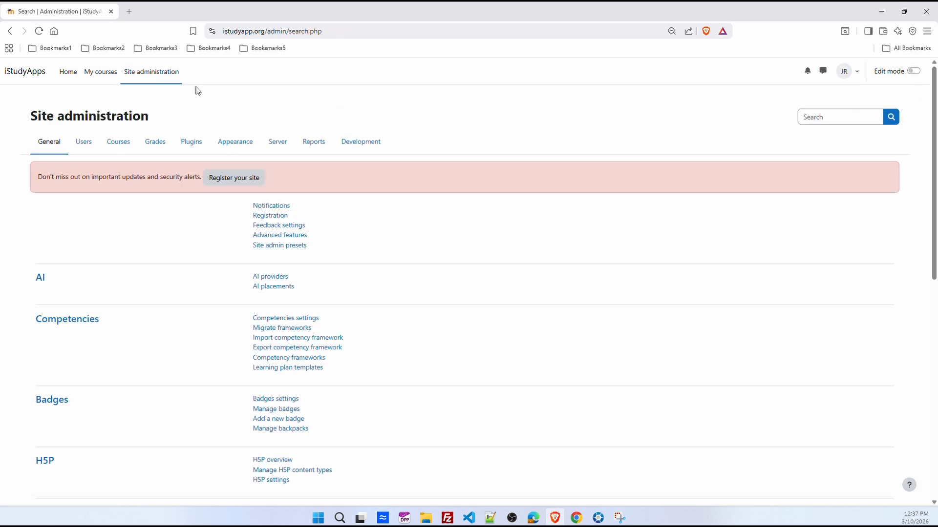
Snap the Plugin Zip Files folder to the right half beside Moodle's Plugins section.
{"action": "key", "text": "alt+Tab"}
{"action": "left_click_drag", "start_coordinate": [922, 155], "coordinate": [718, 154]}
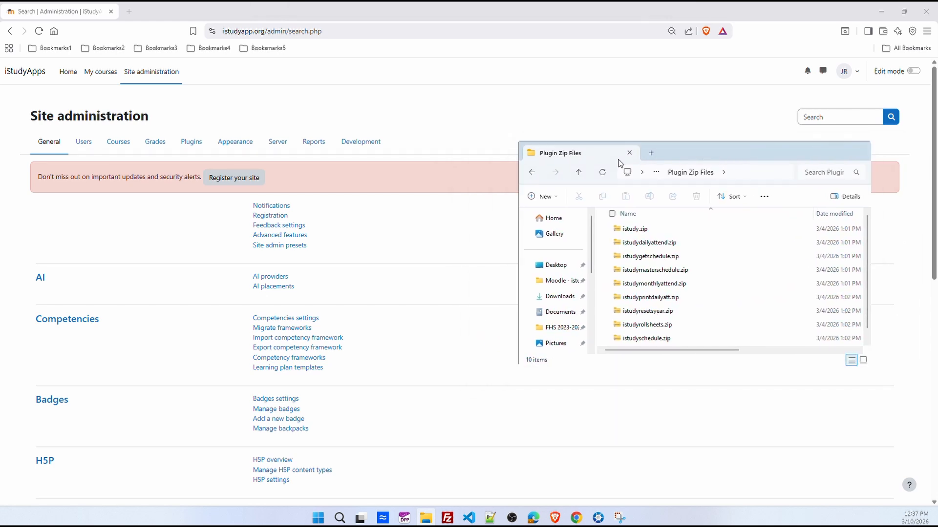
{"action": "key", "text": "super+Right"}
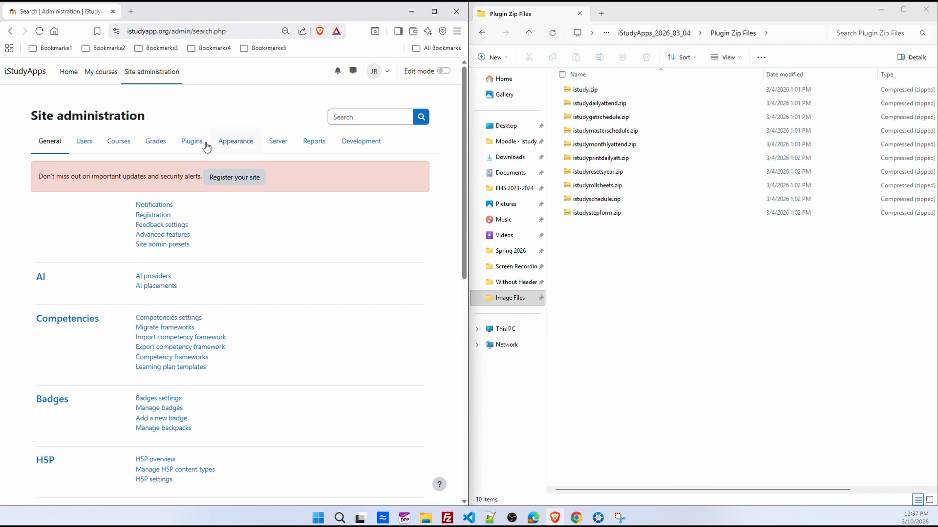
{"action": "left_click", "coordinate": [191, 144]}
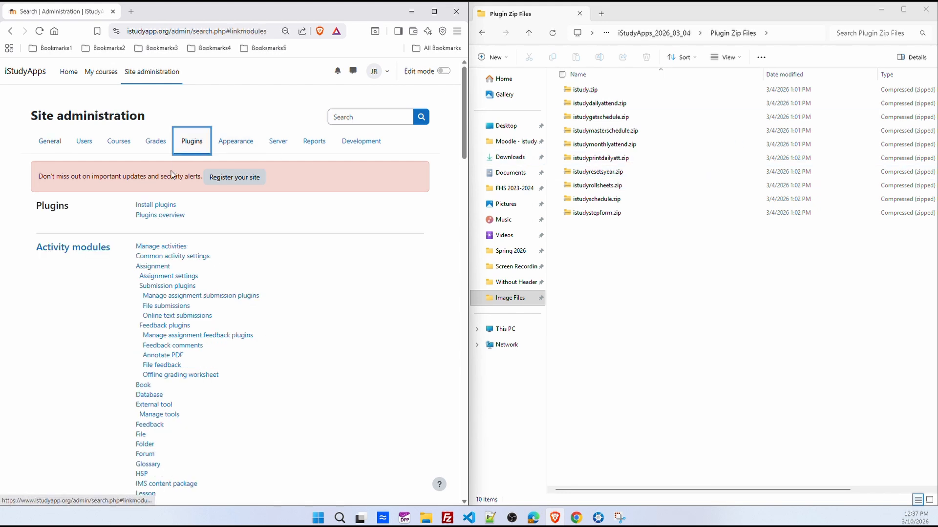
Install istudy.zip through validation, server checks and database upgrade, then save its settings.
{"action": "left_click", "coordinate": [161, 206]}
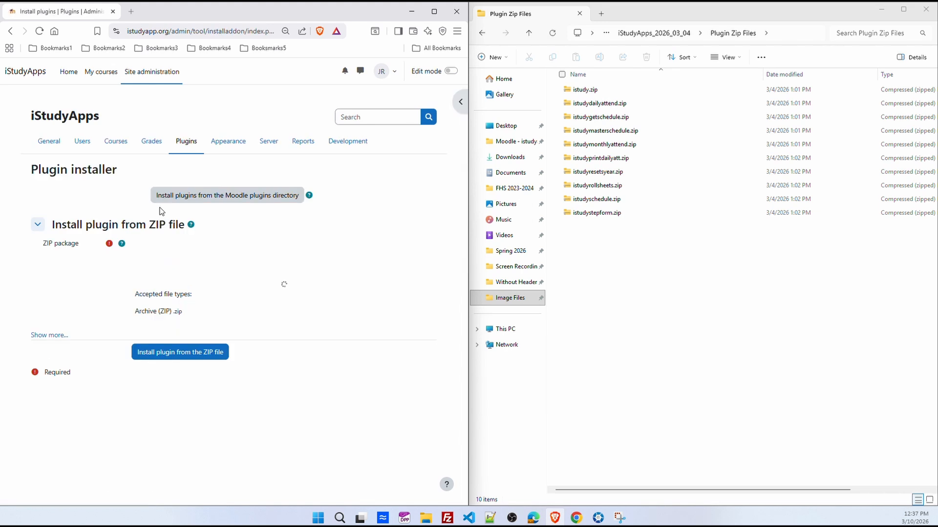
{"action": "left_click_drag", "start_coordinate": [586, 92], "coordinate": [278, 280]}
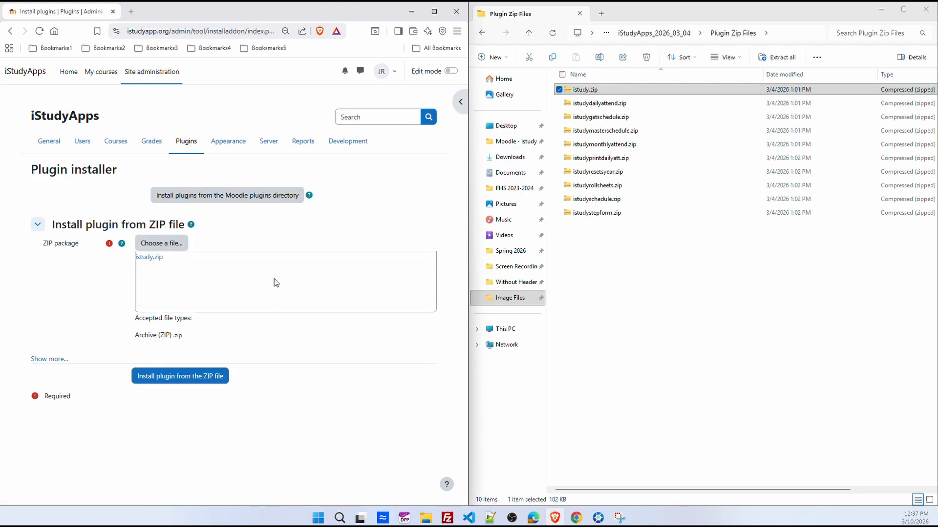
{"action": "left_click", "coordinate": [178, 380]}
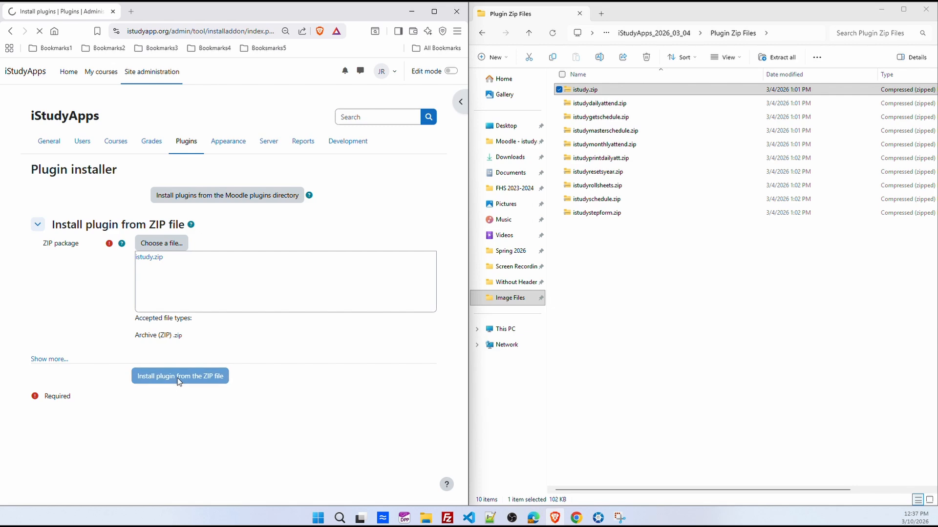
{"action": "left_click", "coordinate": [45, 194]}
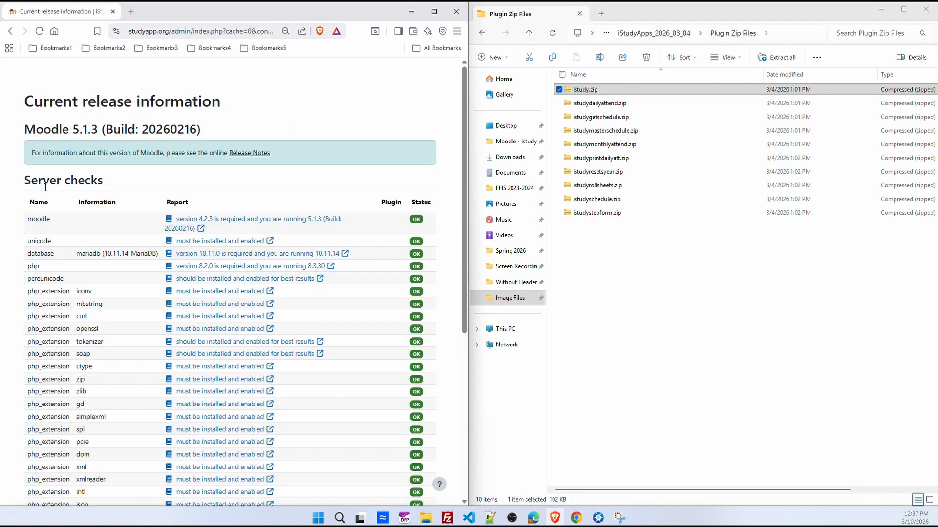
{"action": "scroll", "coordinate": [183, 293], "scroll_direction": "down", "scroll_amount": 5}
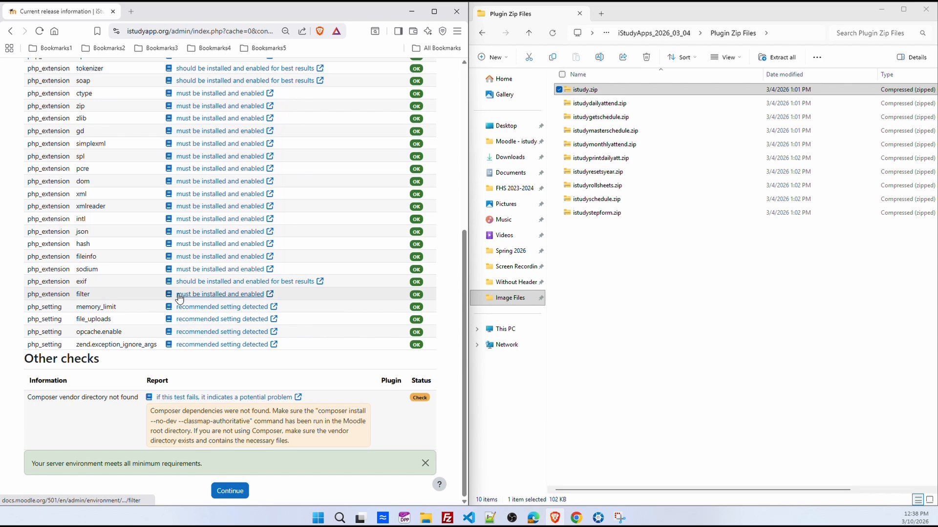
{"action": "left_click", "coordinate": [230, 492]}
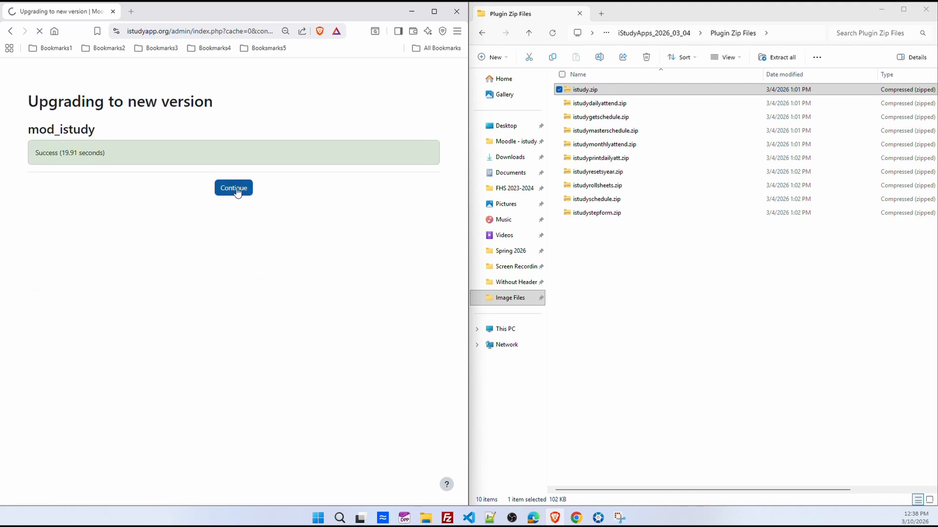
{"action": "left_click", "coordinate": [234, 189]}
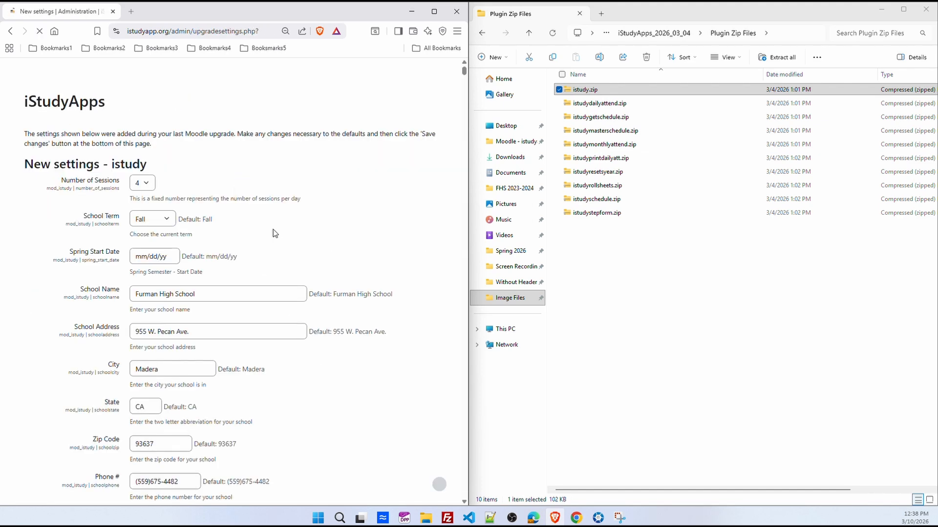
{"action": "scroll", "coordinate": [275, 234], "scroll_direction": "down", "scroll_amount": 20}
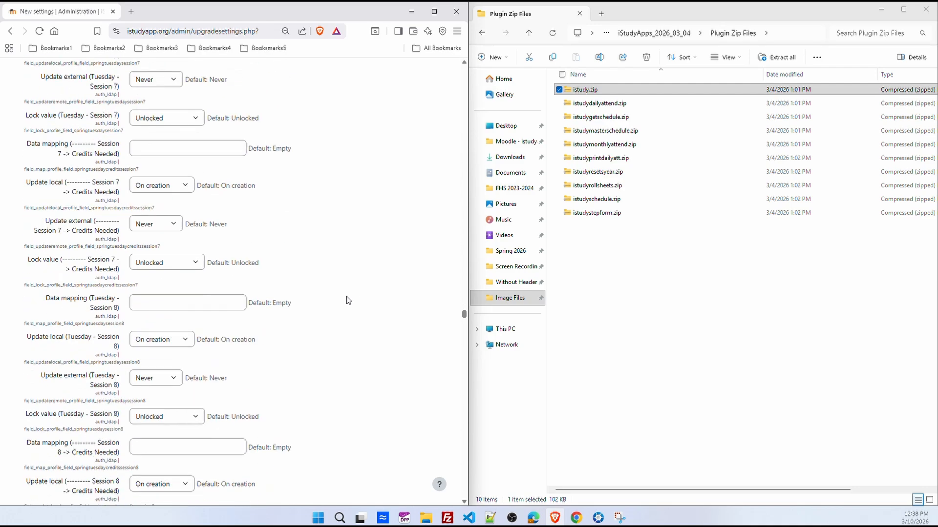
{"action": "scroll", "coordinate": [341, 290], "scroll_direction": "down", "scroll_amount": 18}
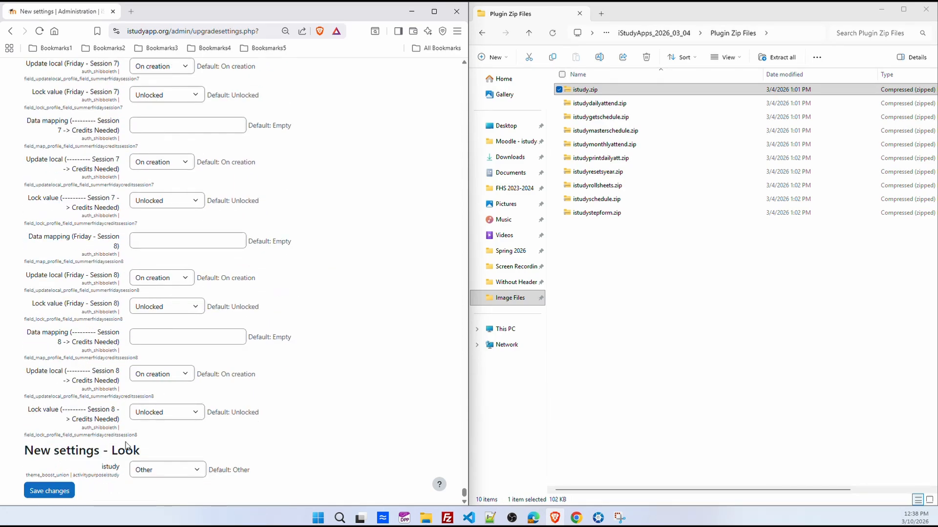
{"action": "left_click", "coordinate": [50, 492]}
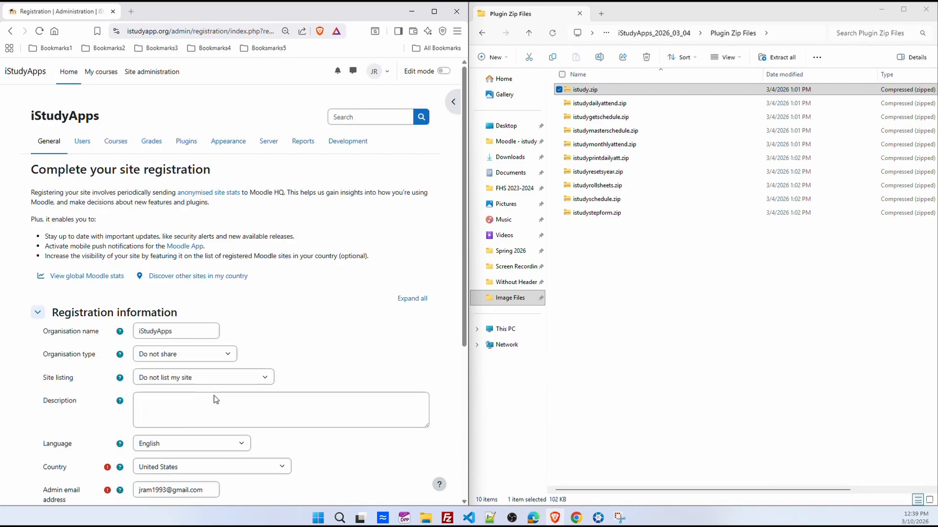
Install istudydailyattend.zip, upgrade the database, and save its new settings.
{"action": "left_click", "coordinate": [191, 143]}
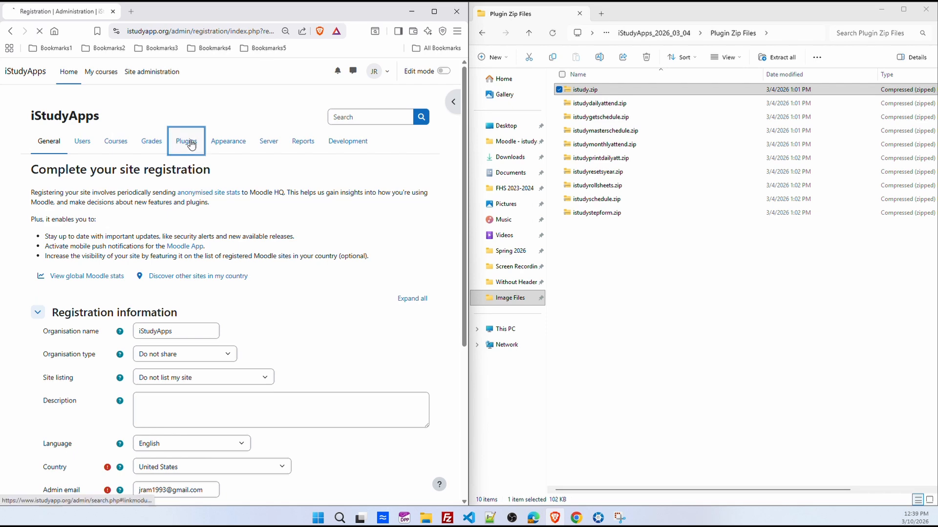
{"action": "left_click", "coordinate": [156, 92]}
{"action": "left_click_drag", "start_coordinate": [599, 104], "coordinate": [337, 284]}
{"action": "left_click", "coordinate": [433, 241]}
{"action": "left_click", "coordinate": [180, 376]}
{"action": "scroll", "coordinate": [235, 293], "scroll_direction": "down", "scroll_amount": 10}
{"action": "left_click", "coordinate": [230, 489]}
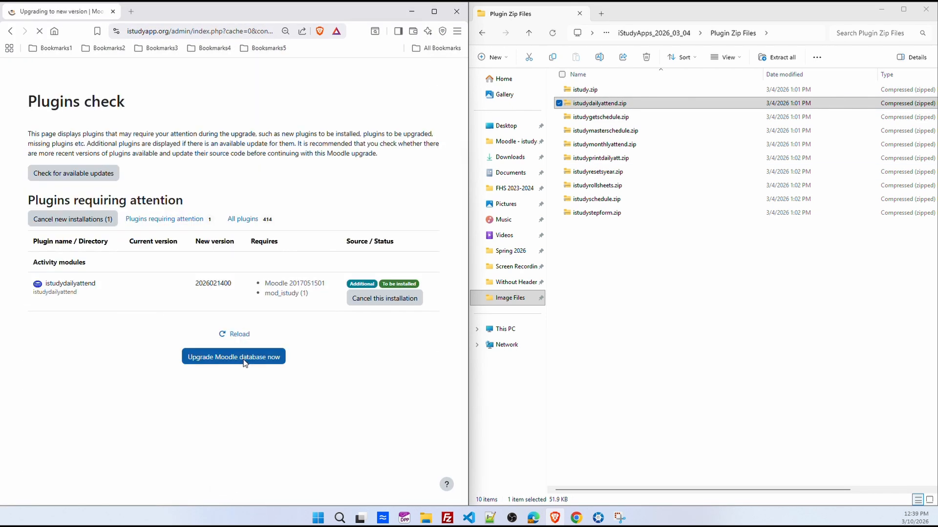
{"action": "left_click", "coordinate": [246, 357]}
{"action": "left_click", "coordinate": [234, 193]}
{"action": "left_click", "coordinate": [51, 210]}
Install istudygetschedule.zip (Get My Schedule) and upgrade the database.
{"action": "left_click", "coordinate": [191, 141]}
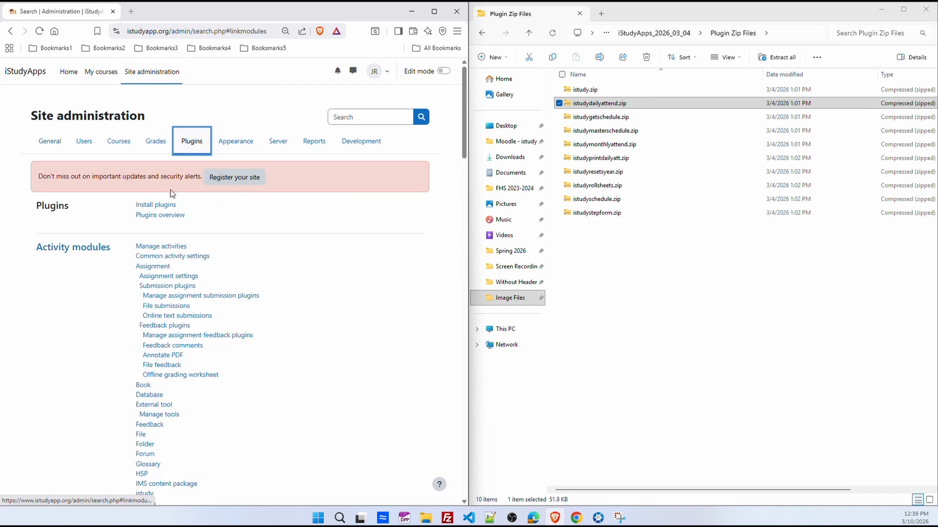
{"action": "left_click", "coordinate": [156, 204]}
{"action": "left_click_drag", "start_coordinate": [601, 117], "coordinate": [356, 273]}
{"action": "left_click", "coordinate": [181, 376]}
{"action": "left_click", "coordinate": [49, 185]}
{"action": "scroll", "coordinate": [234, 293], "scroll_direction": "down", "scroll_amount": 10}
{"action": "left_click", "coordinate": [230, 490]}
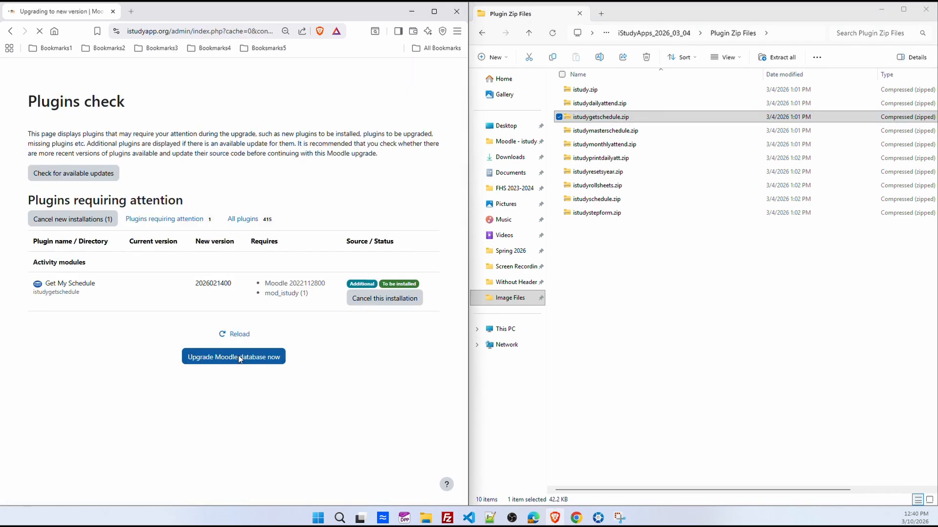
{"action": "left_click", "coordinate": [230, 356]}
{"action": "left_click", "coordinate": [234, 194]}
Install istudymasterschedule.zip, upgrade the database, and save its new settings.
{"action": "left_click", "coordinate": [189, 141]}
{"action": "left_click", "coordinate": [156, 203]}
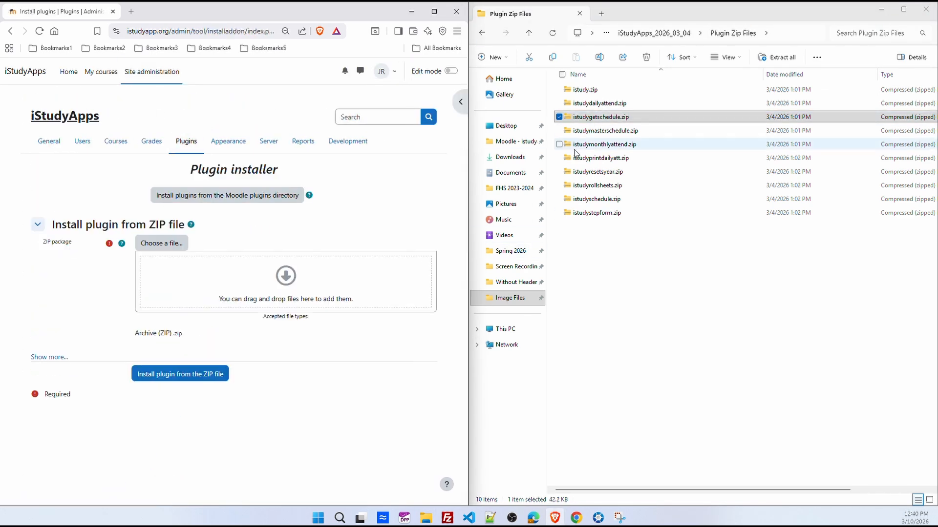
{"action": "left_click_drag", "start_coordinate": [604, 130], "coordinate": [293, 273]}
{"action": "left_click", "coordinate": [180, 374]}
{"action": "left_click", "coordinate": [49, 185]}
{"action": "scroll", "coordinate": [235, 293], "scroll_direction": "down", "scroll_amount": 10}
{"action": "left_click", "coordinate": [230, 490]}
{"action": "left_click", "coordinate": [230, 351]}
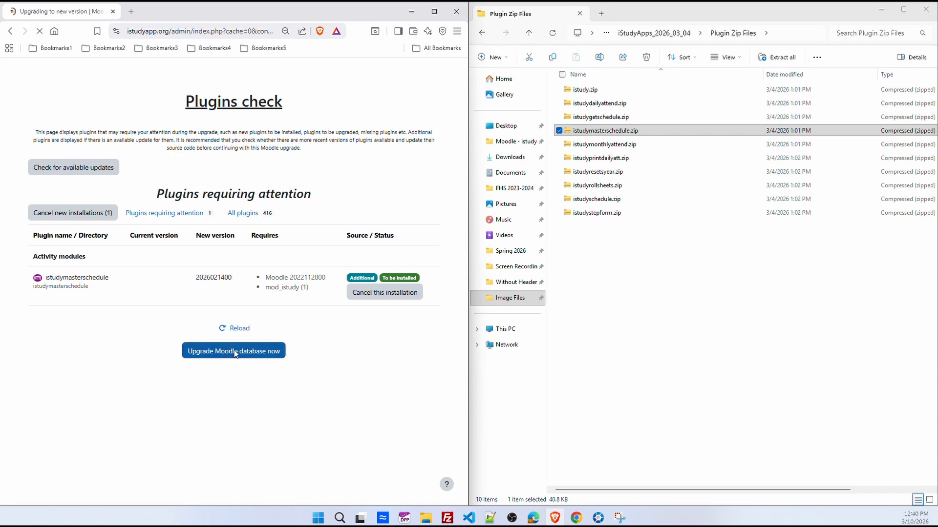
{"action": "left_click", "coordinate": [234, 194]}
{"action": "left_click", "coordinate": [50, 210]}
Install istudymonthlyattend.zip, upgrade the database, and save its settings.
{"action": "left_click", "coordinate": [186, 140]}
{"action": "left_click", "coordinate": [157, 203]}
{"action": "left_click_drag", "start_coordinate": [604, 144], "coordinate": [293, 274]}
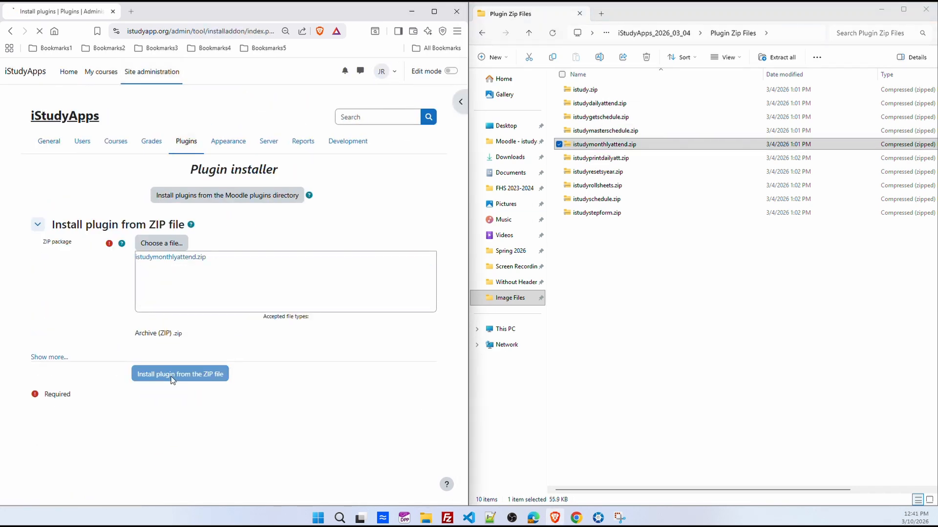
{"action": "left_click", "coordinate": [180, 374]}
{"action": "left_click", "coordinate": [48, 186]}
{"action": "scroll", "coordinate": [234, 293], "scroll_direction": "down", "scroll_amount": 10}
{"action": "left_click", "coordinate": [230, 489]}
{"action": "left_click", "coordinate": [262, 360]}
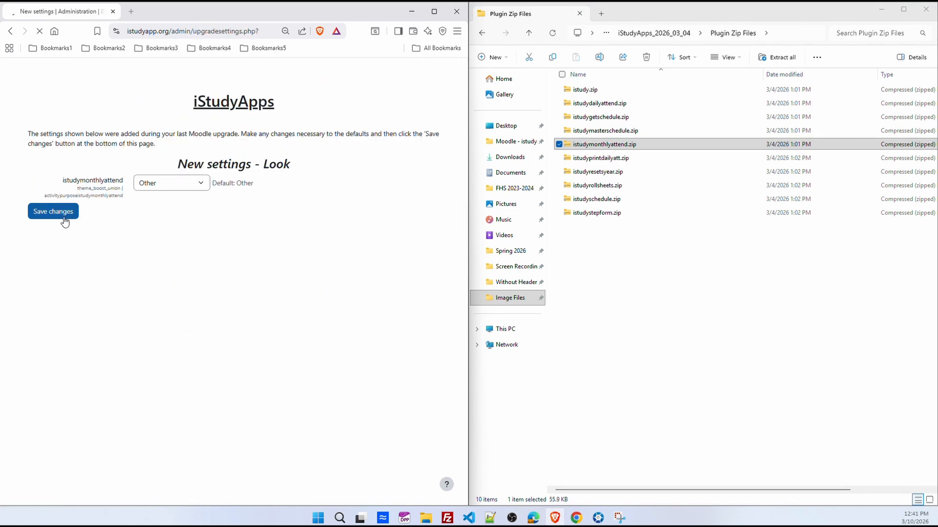
{"action": "left_click", "coordinate": [157, 72]}
{"action": "left_click", "coordinate": [193, 142]}
Install istudyprintdailyatt.zip through server checks and the database upgrade.
{"action": "left_click", "coordinate": [157, 203]}
{"action": "left_click_drag", "start_coordinate": [594, 159], "coordinate": [288, 279]}
{"action": "left_click", "coordinate": [180, 374]}
{"action": "left_click", "coordinate": [53, 188]}
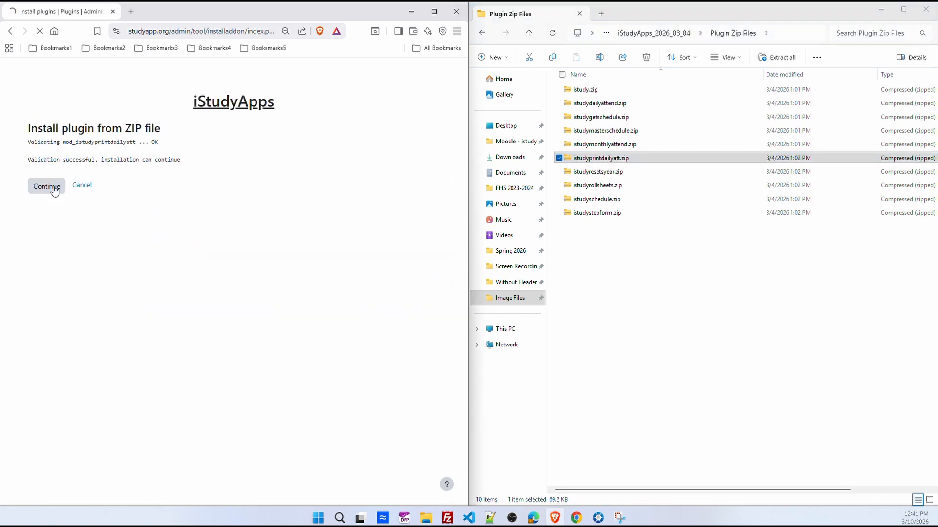
{"action": "scroll", "coordinate": [245, 479], "scroll_direction": "down", "scroll_amount": 10}
{"action": "left_click", "coordinate": [230, 488]}
{"action": "left_click", "coordinate": [242, 360]}
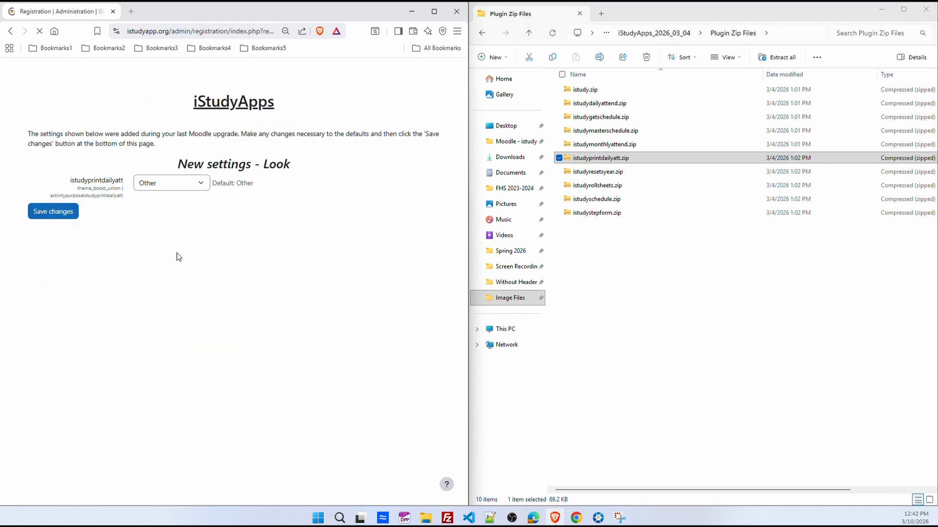
Save the istudyprintdailyatt settings, then install istudyresetsyear.zip and save its settings.
{"action": "left_click", "coordinate": [157, 72]}
{"action": "left_click", "coordinate": [191, 141]}
{"action": "left_click", "coordinate": [160, 204]}
{"action": "left_click_drag", "start_coordinate": [597, 172], "coordinate": [288, 279]}
{"action": "left_click", "coordinate": [175, 375]}
{"action": "left_click", "coordinate": [53, 187]}
{"action": "scroll", "coordinate": [202, 413], "scroll_direction": "down", "scroll_amount": 10}
{"action": "left_click", "coordinate": [229, 489]}
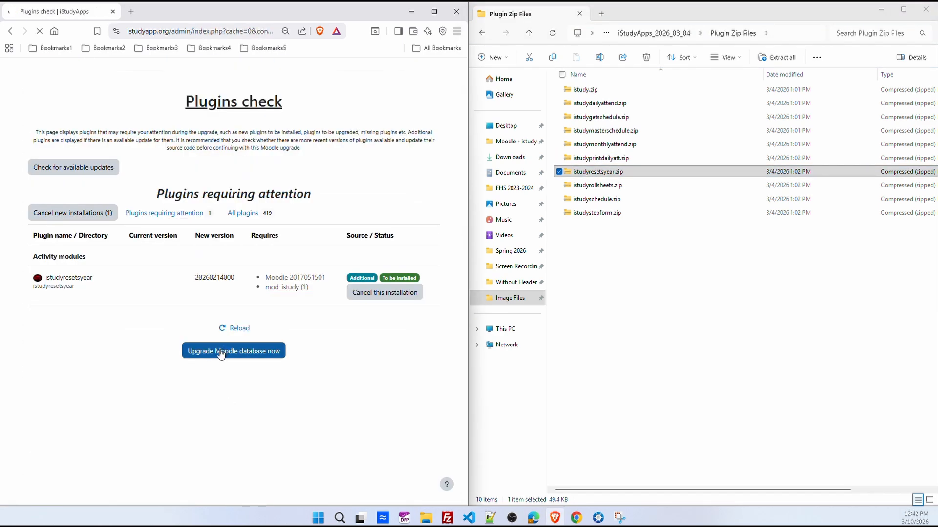
{"action": "left_click", "coordinate": [221, 352]}
{"action": "left_click", "coordinate": [153, 72]}
{"action": "left_click", "coordinate": [190, 141]}
Install istudyrollsheets from its ZIP, upgrade the database and save its settings.
{"action": "left_click", "coordinate": [161, 204]}
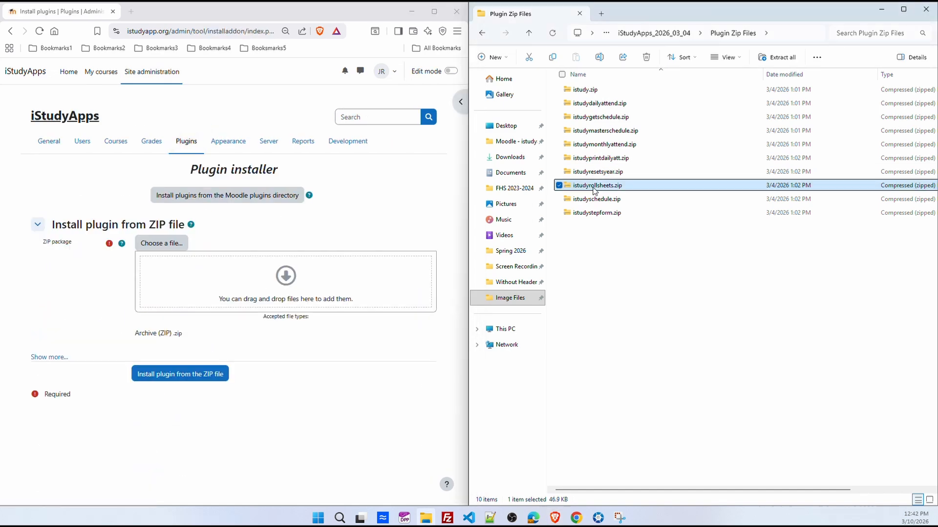
{"action": "left_click_drag", "start_coordinate": [595, 187], "coordinate": [288, 279]}
{"action": "left_click", "coordinate": [177, 374]}
{"action": "left_click", "coordinate": [41, 187]}
{"action": "scroll", "coordinate": [244, 429], "scroll_direction": "down", "scroll_amount": 10}
{"action": "left_click", "coordinate": [230, 487]}
{"action": "left_click", "coordinate": [238, 350]}
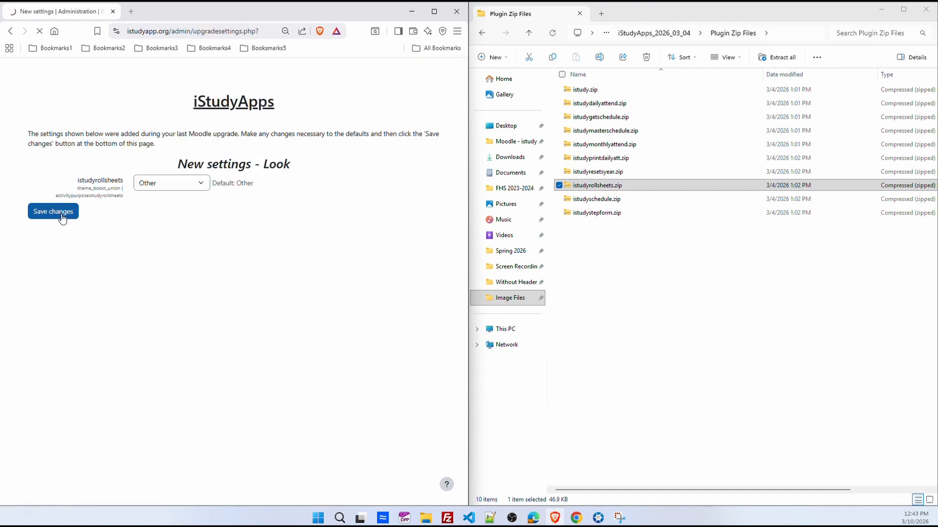
{"action": "left_click", "coordinate": [53, 211]}
Install istudyschedule from its ZIP, upgrade the database and save its settings.
{"action": "left_click", "coordinate": [156, 92]}
{"action": "left_click_drag", "start_coordinate": [596, 198], "coordinate": [293, 281]}
{"action": "left_click", "coordinate": [179, 373]}
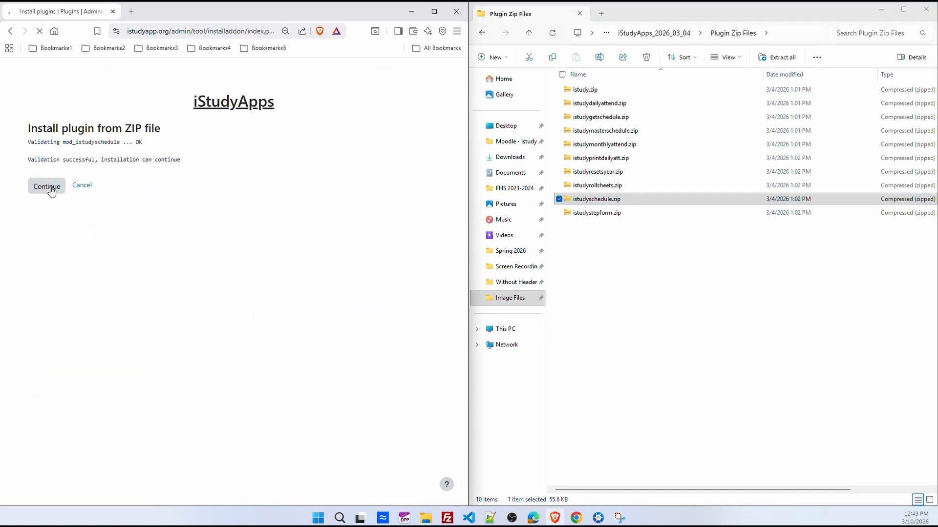
{"action": "left_click", "coordinate": [46, 186]}
{"action": "left_click", "coordinate": [209, 353]}
{"action": "left_click", "coordinate": [223, 193]}
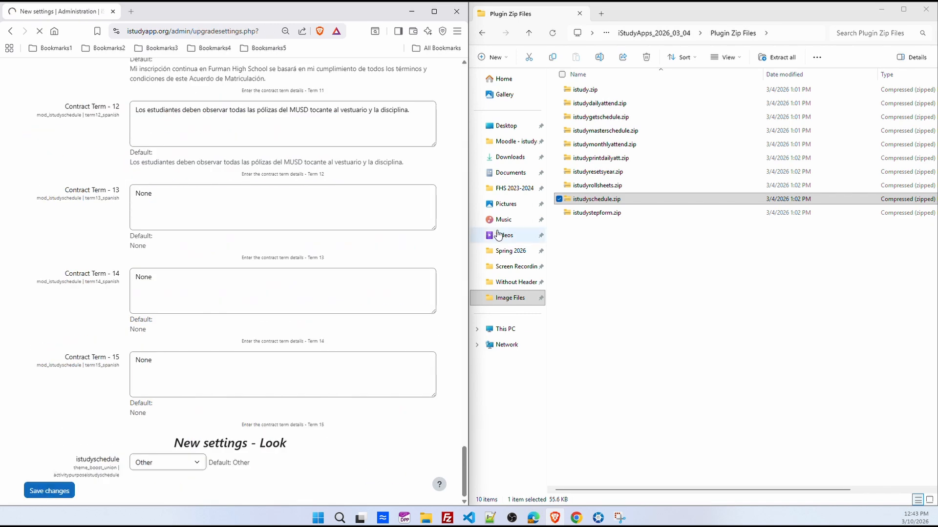
{"action": "left_click", "coordinate": [46, 492]}
Install istudystepform from its ZIP, upgrade the database and save its settings.
{"action": "left_click", "coordinate": [152, 72]}
{"action": "left_click", "coordinate": [186, 141]}
{"action": "left_click", "coordinate": [153, 209]}
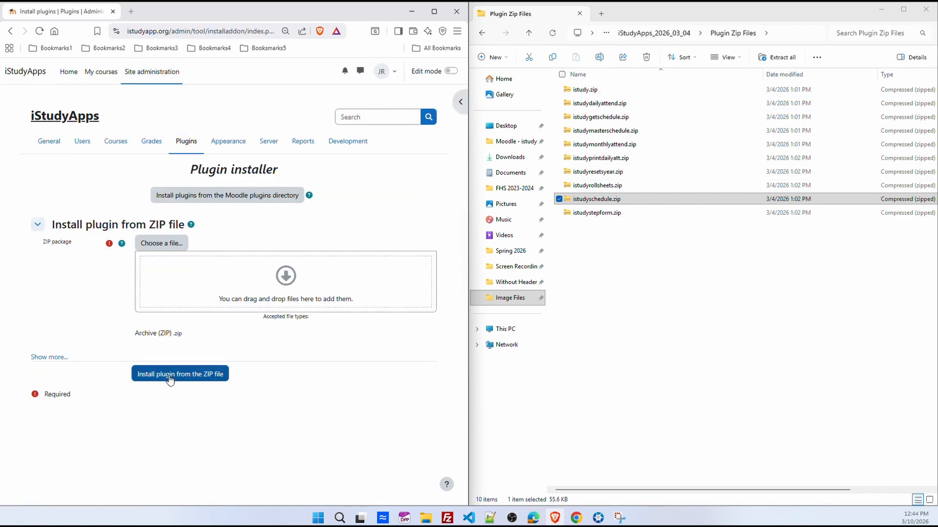
{"action": "left_click_drag", "start_coordinate": [596, 213], "coordinate": [285, 279]}
{"action": "left_click", "coordinate": [179, 373]}
{"action": "left_click", "coordinate": [46, 186]}
{"action": "left_click", "coordinate": [236, 492]}
{"action": "left_click", "coordinate": [234, 351]}
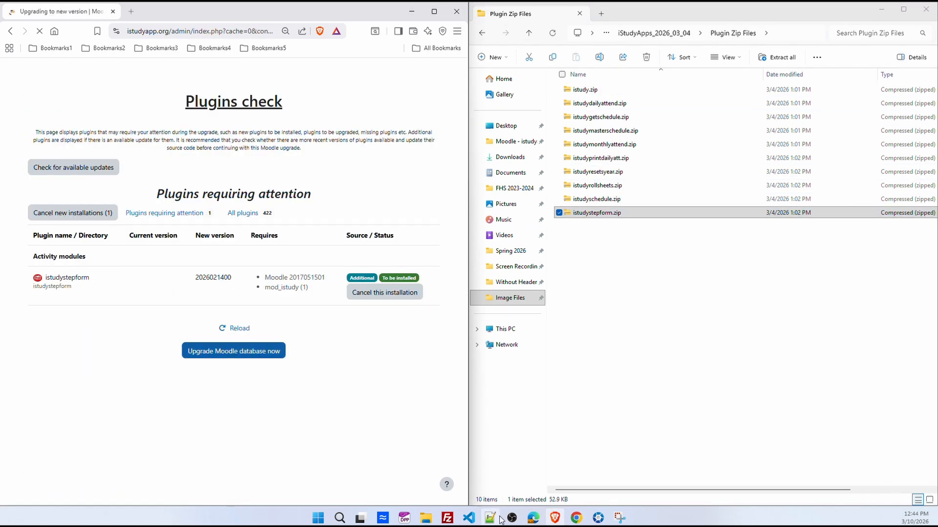
{"action": "left_click", "coordinate": [223, 193]}
{"action": "scroll", "coordinate": [234, 293], "scroll_direction": "down", "scroll_amount": 15}
{"action": "left_click", "coordinate": [46, 492]}
Add istudyprintattendanc.zip to the Plugin Zip Files folder, install it and upgrade the database.
{"action": "left_click", "coordinate": [152, 72]}
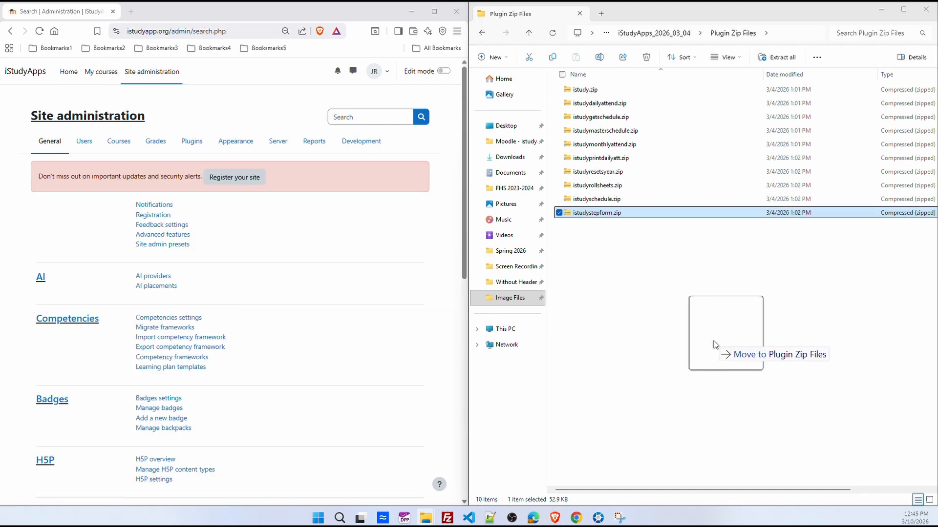
{"action": "left_click_drag", "start_coordinate": [713, 343], "coordinate": [713, 341]}
{"action": "left_click", "coordinate": [191, 142]}
{"action": "left_click", "coordinate": [168, 207]}
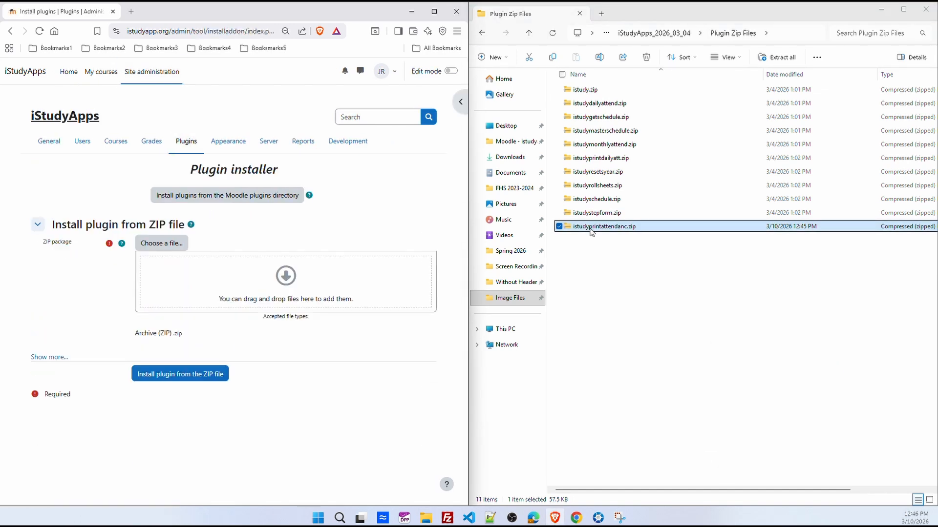
{"action": "left_click_drag", "start_coordinate": [604, 226], "coordinate": [389, 292]}
{"action": "left_click", "coordinate": [181, 377]}
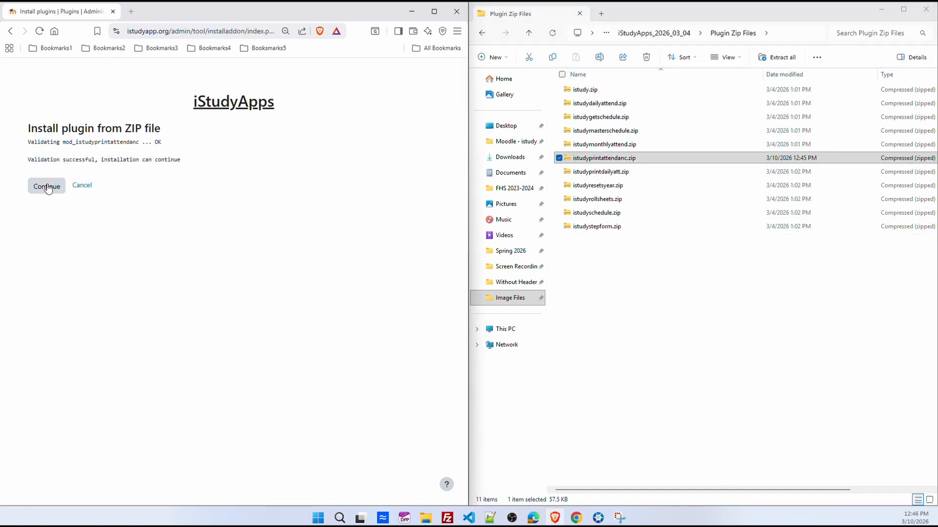
{"action": "left_click", "coordinate": [47, 186]}
{"action": "scroll", "coordinate": [48, 186], "scroll_direction": "down", "scroll_amount": 15}
{"action": "left_click", "coordinate": [250, 389]}
{"action": "left_click", "coordinate": [224, 355]}
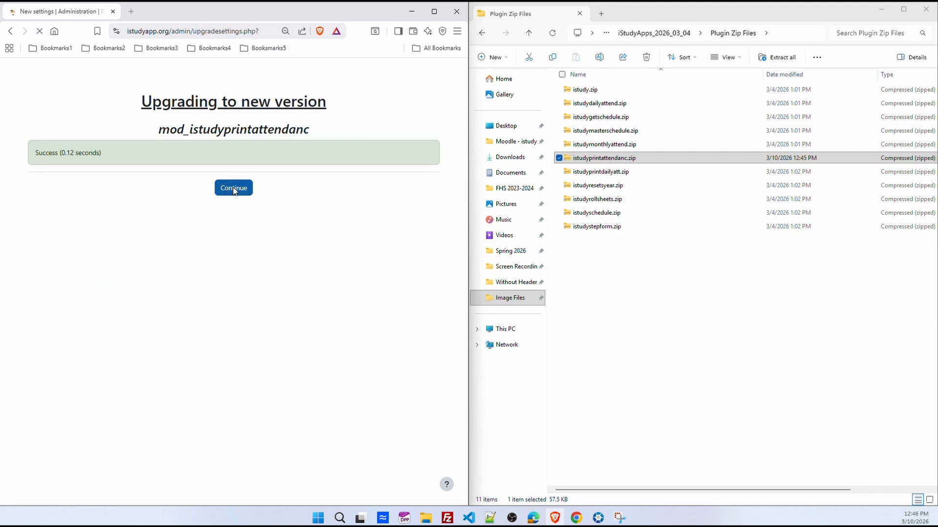
{"action": "left_click", "coordinate": [230, 186]}
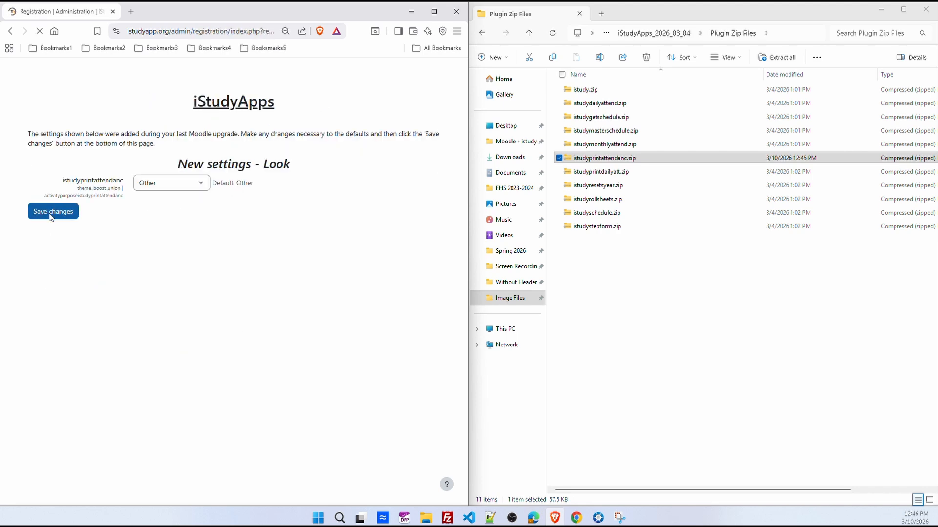
{"action": "scroll", "coordinate": [98, 281], "scroll_direction": "down", "scroll_amount": 5}
{"action": "scroll", "coordinate": [104, 278], "scroll_direction": "up", "scroll_amount": 5}
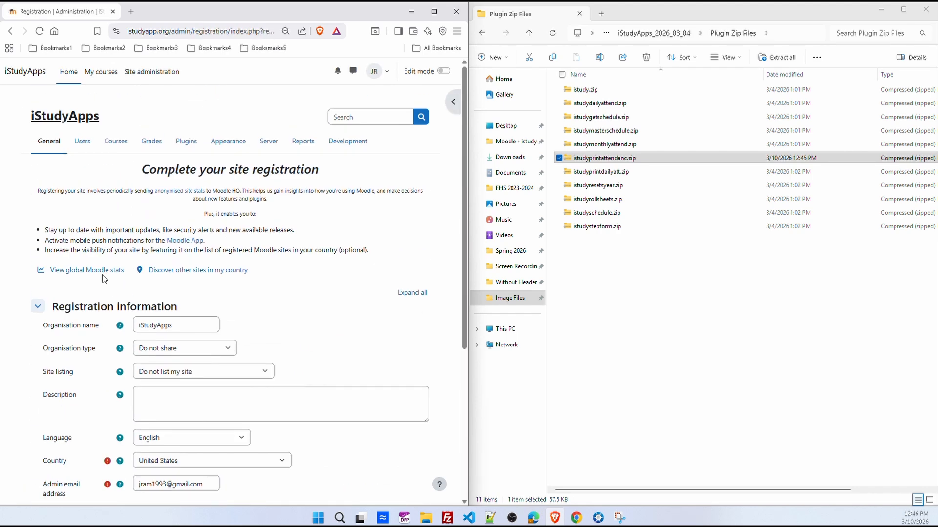